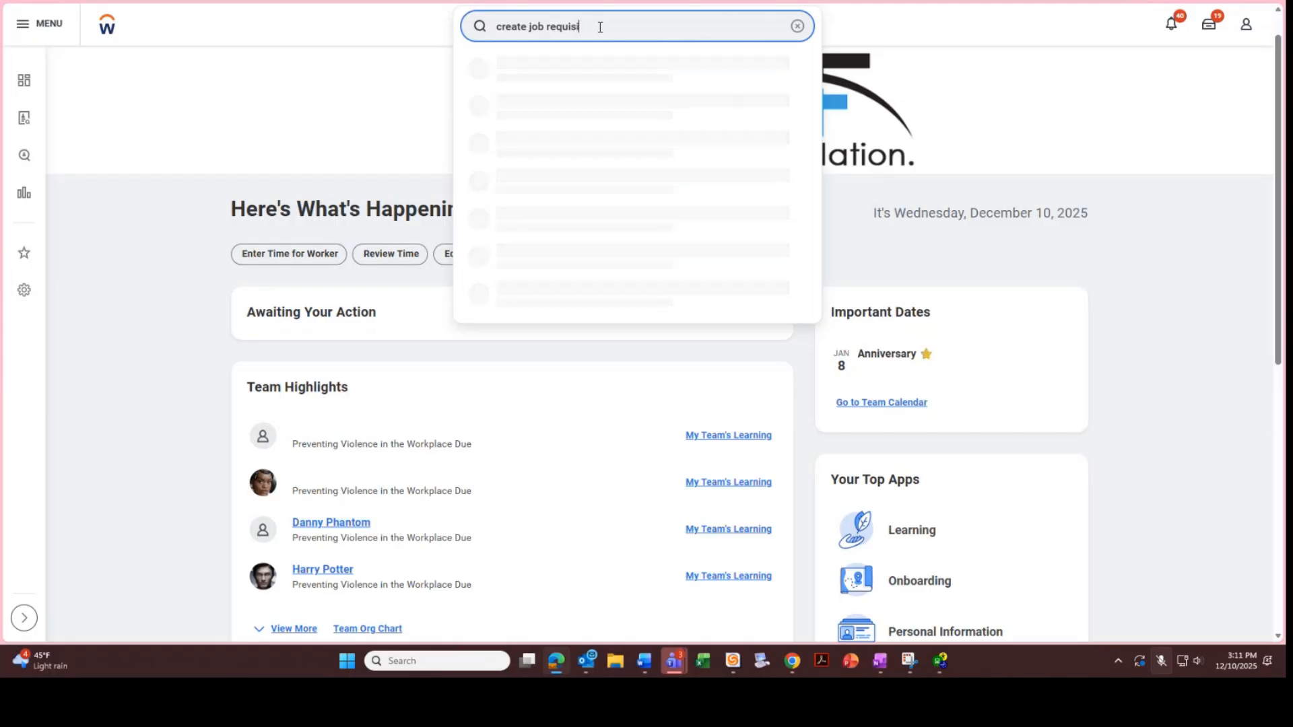
Run the task search and launch Create Job Requisition from the results
key(Escape)
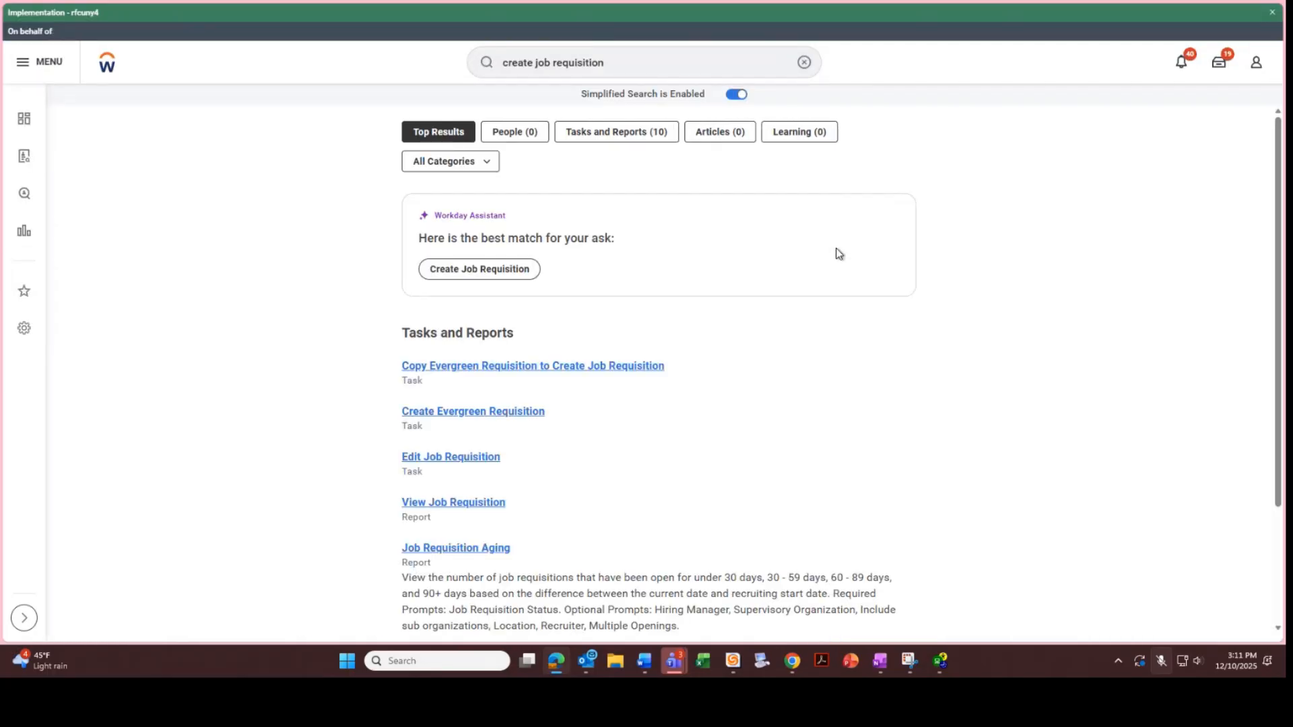
click(515, 277)
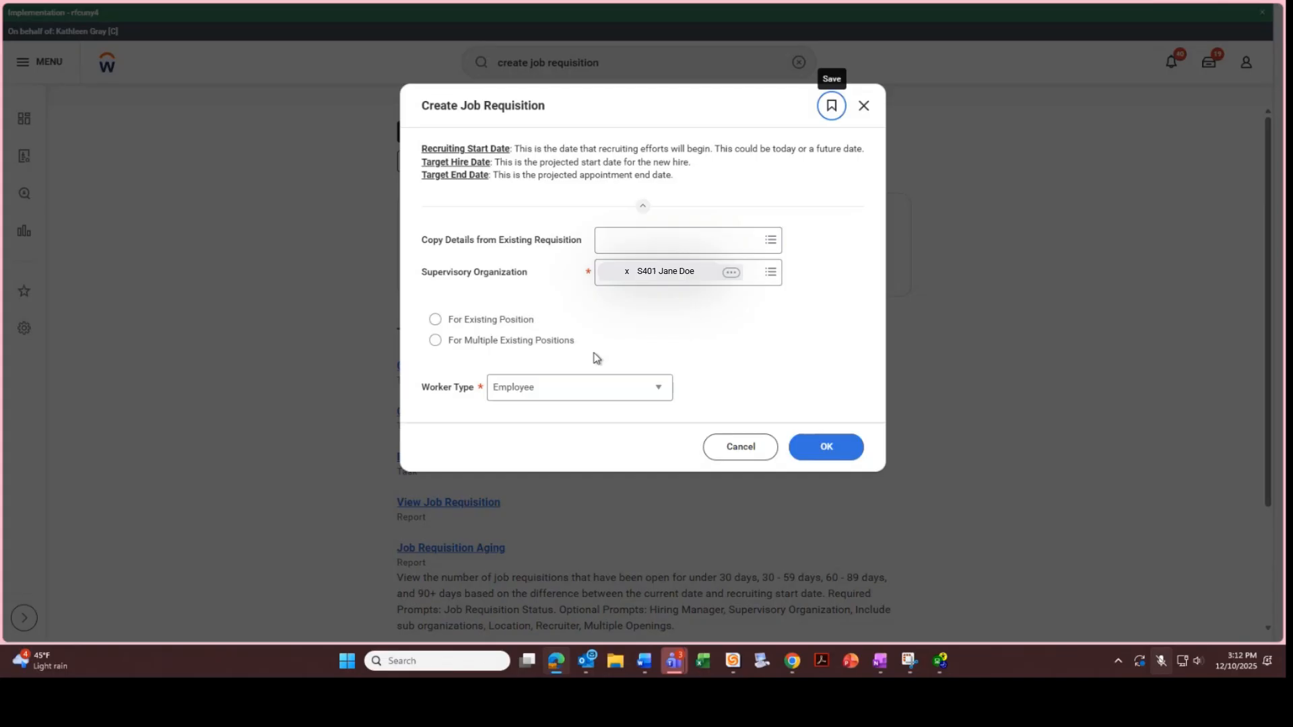
Base the requisition on existing position Research Assistant-2 (Unfilled) and confirm
click(524, 318)
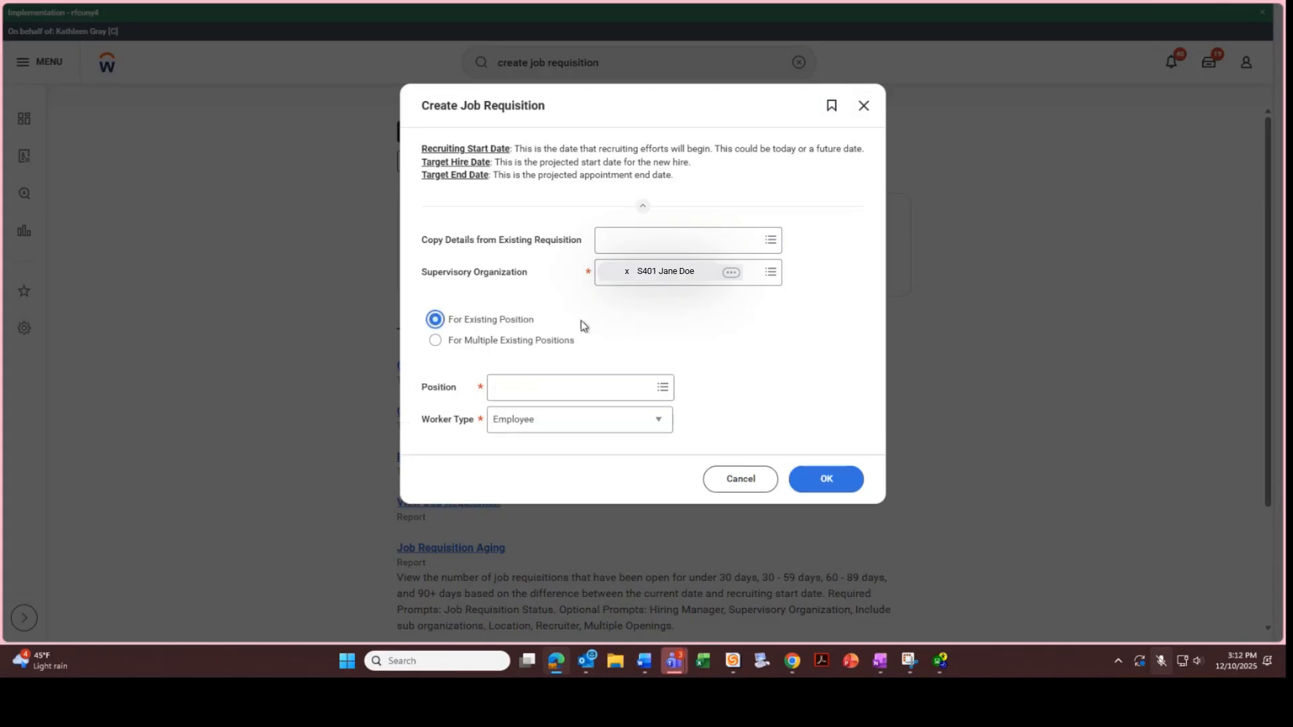
click(661, 387)
scroll(660, 285, down, 10)
scroll(655, 331, down, 1)
click(592, 240)
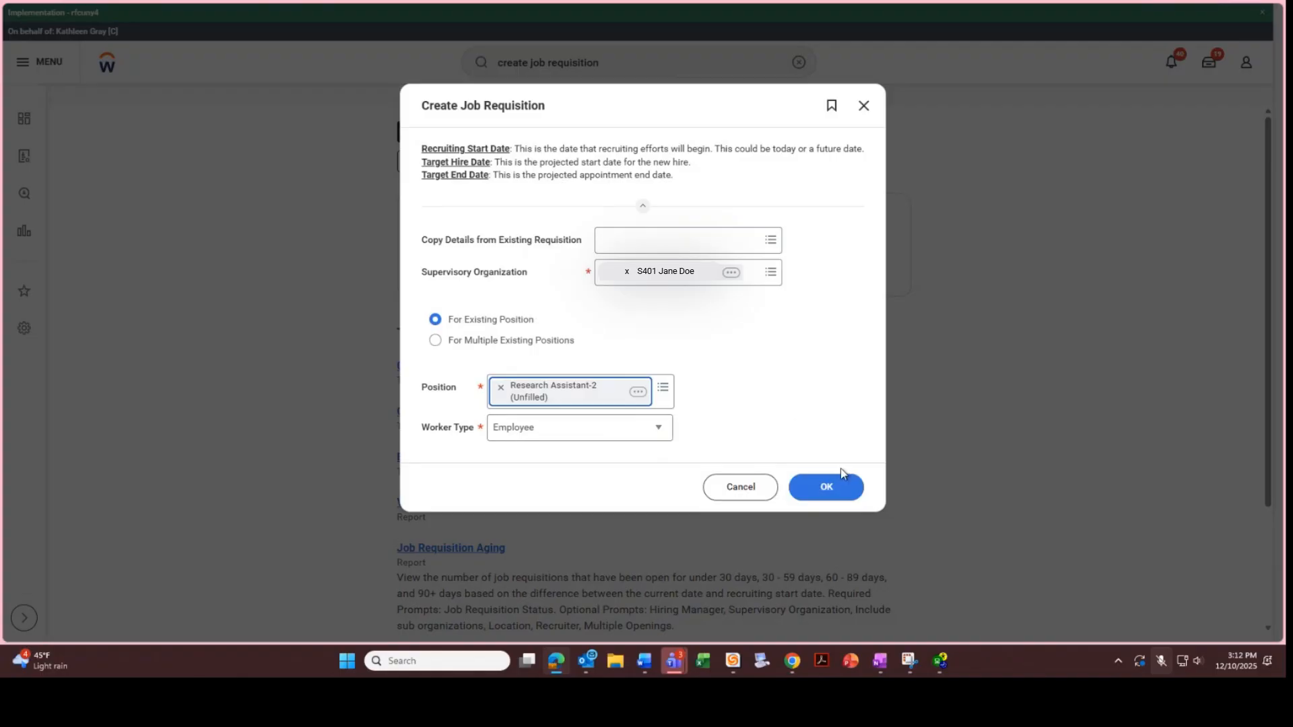
click(838, 489)
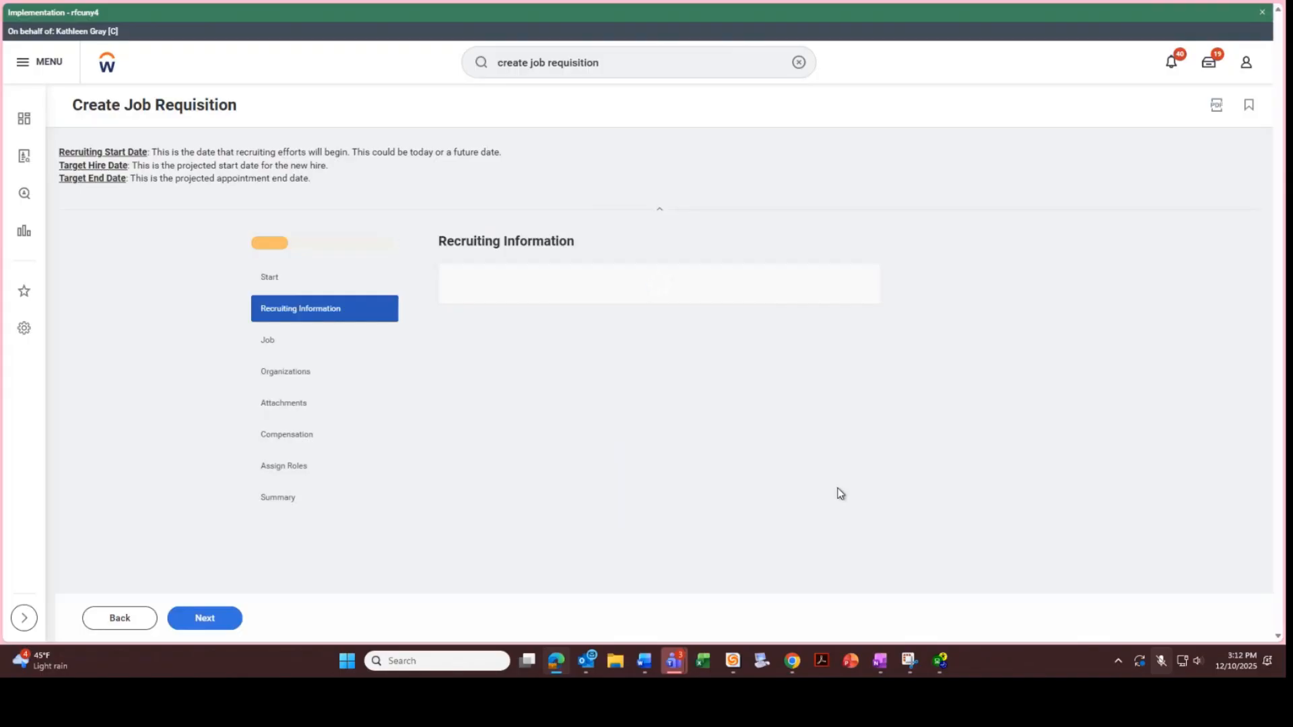
Edit the requisition Reason and select Recruiting > New Position from the reason categories
drag(1273, 199, 1275, 301)
click(855, 303)
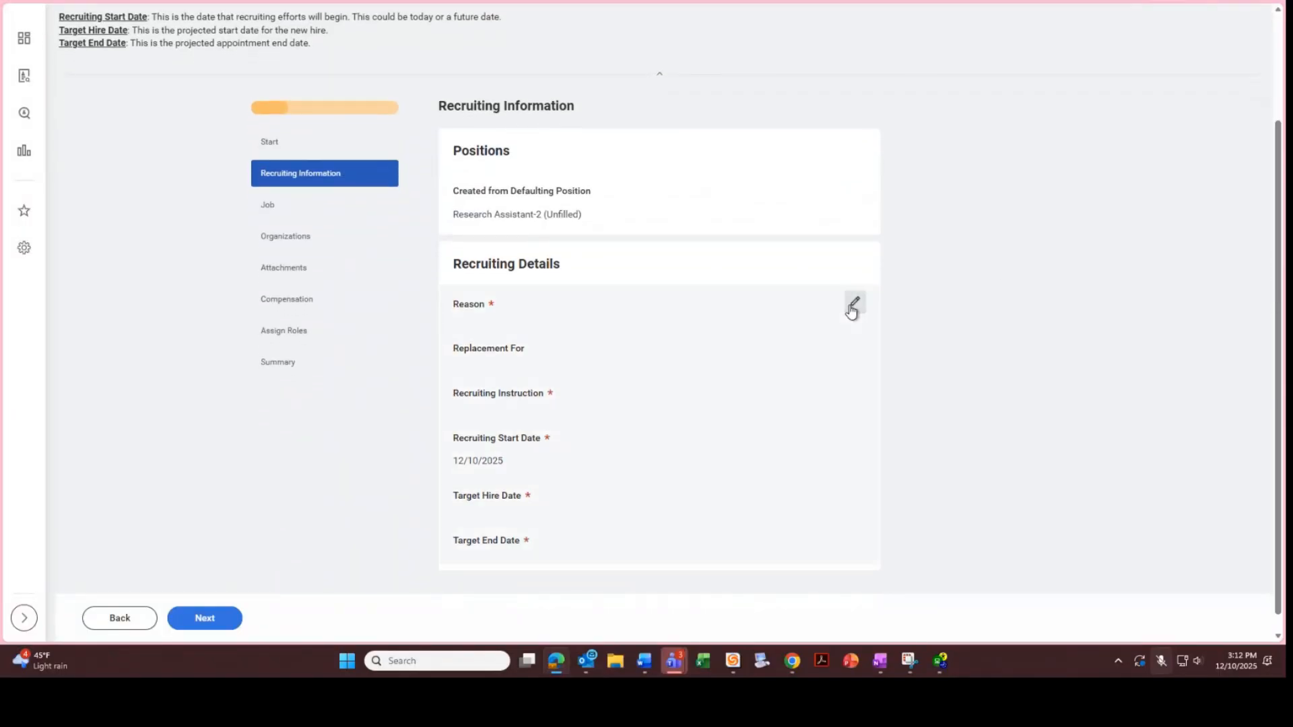
click(628, 327)
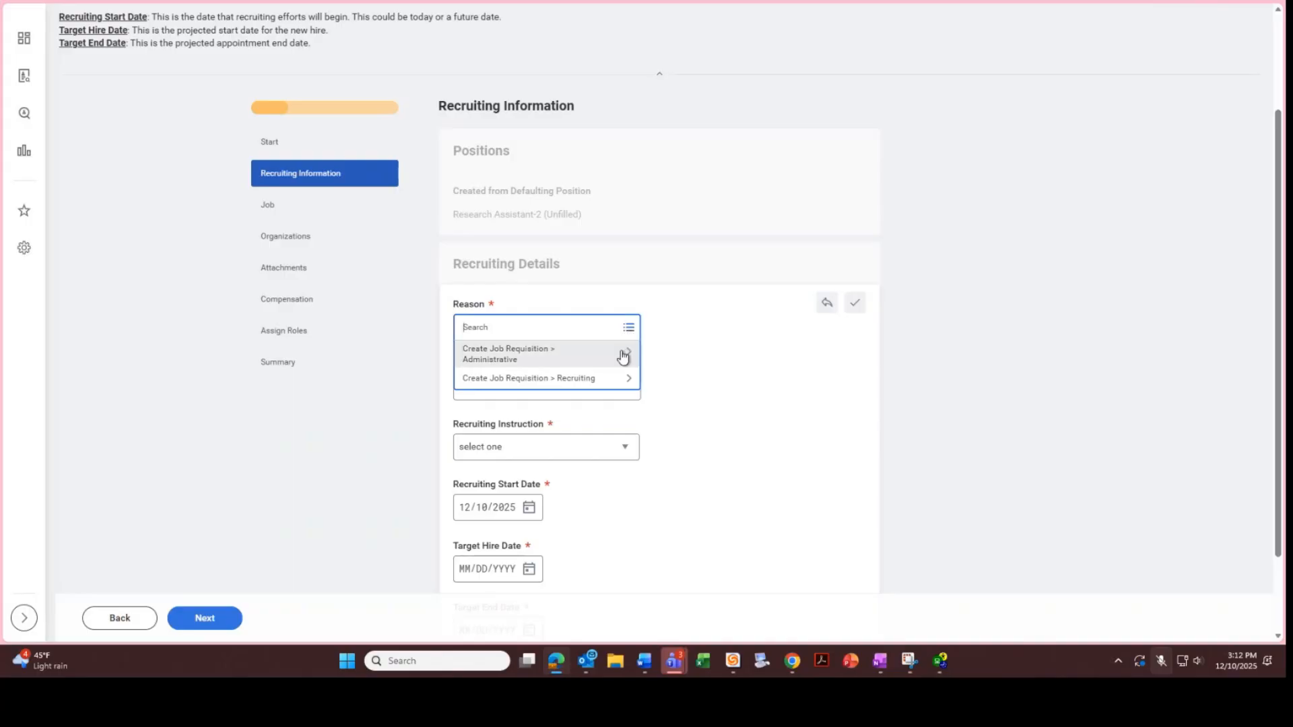
click(622, 357)
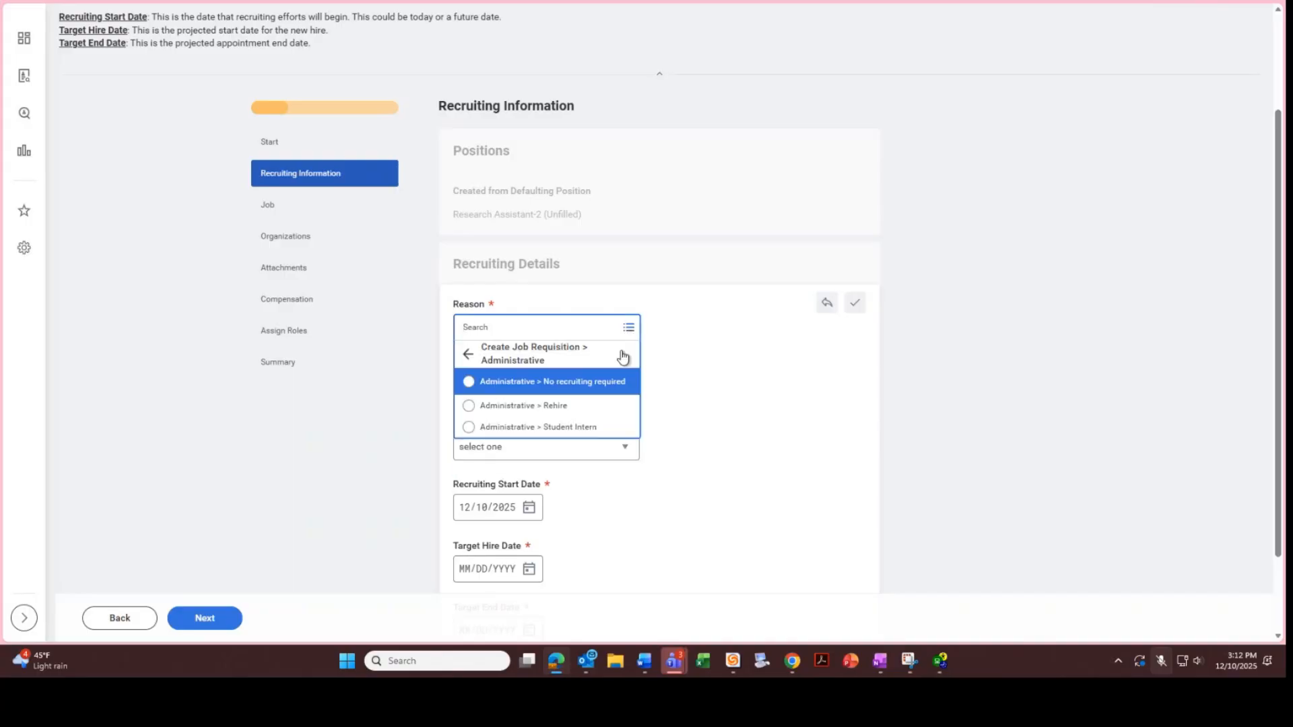
click(632, 388)
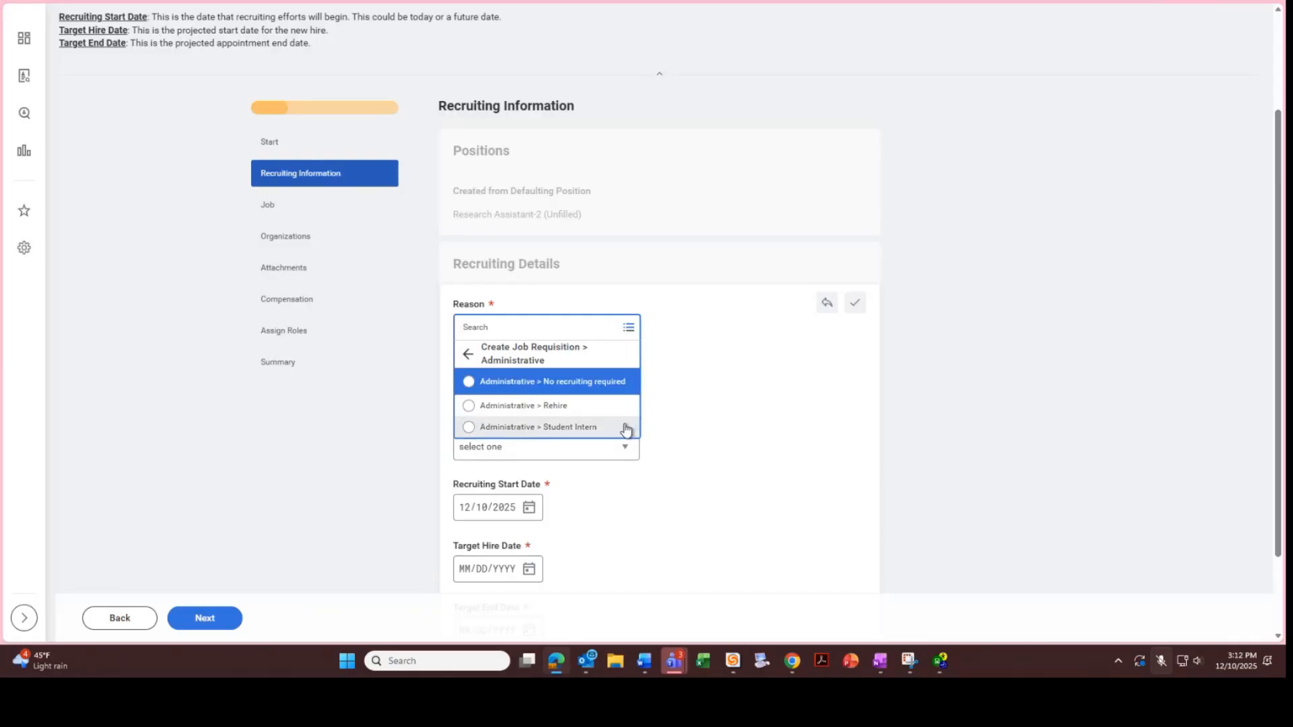
click(468, 354)
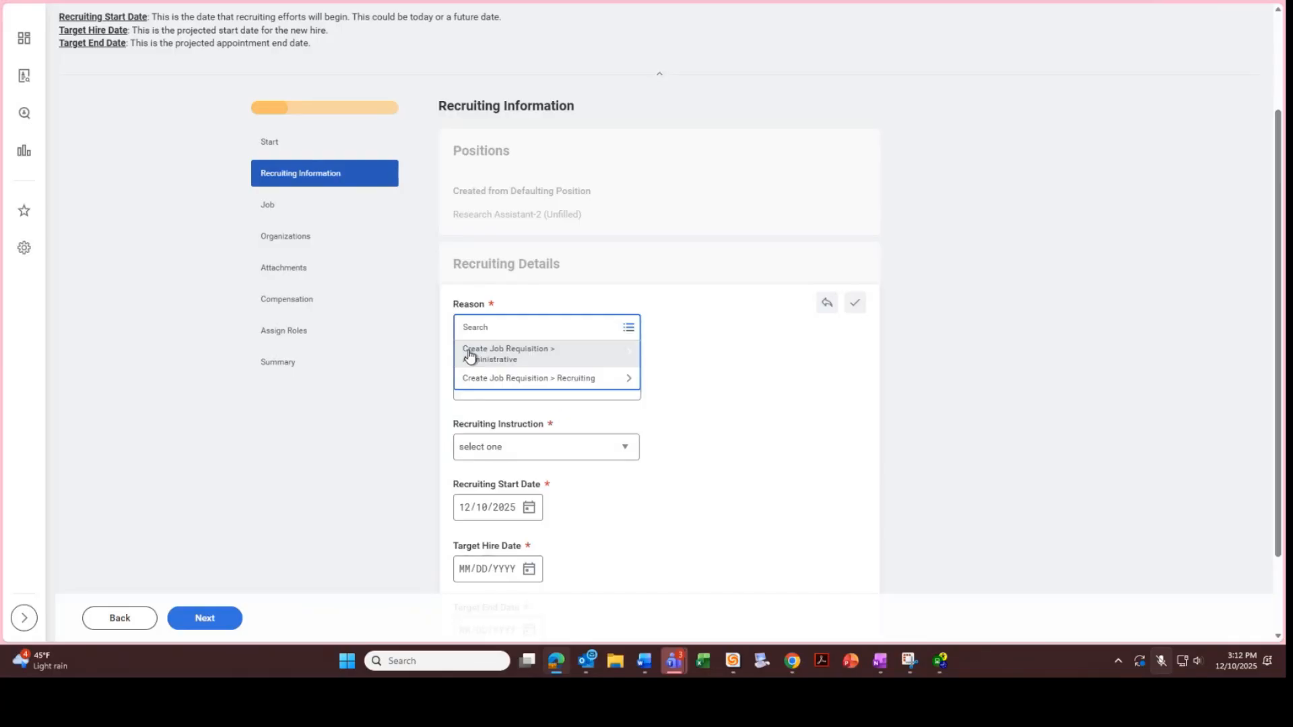
click(596, 389)
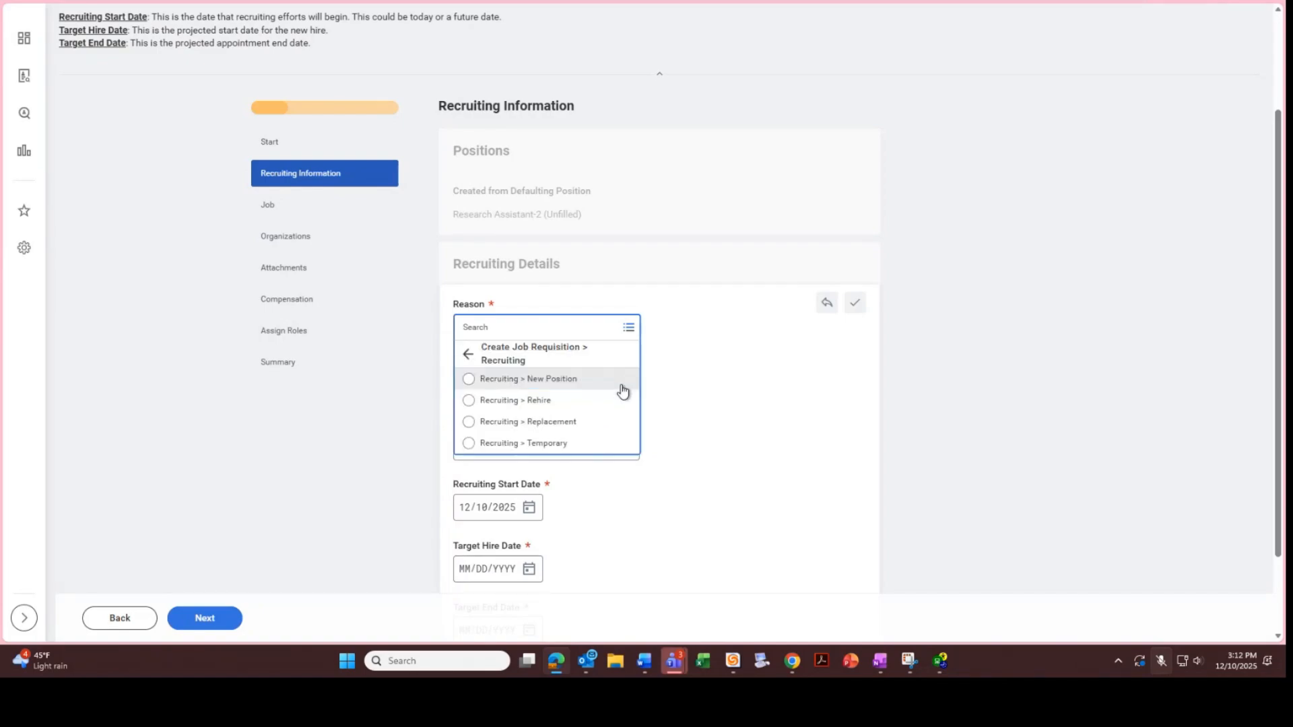
click(621, 386)
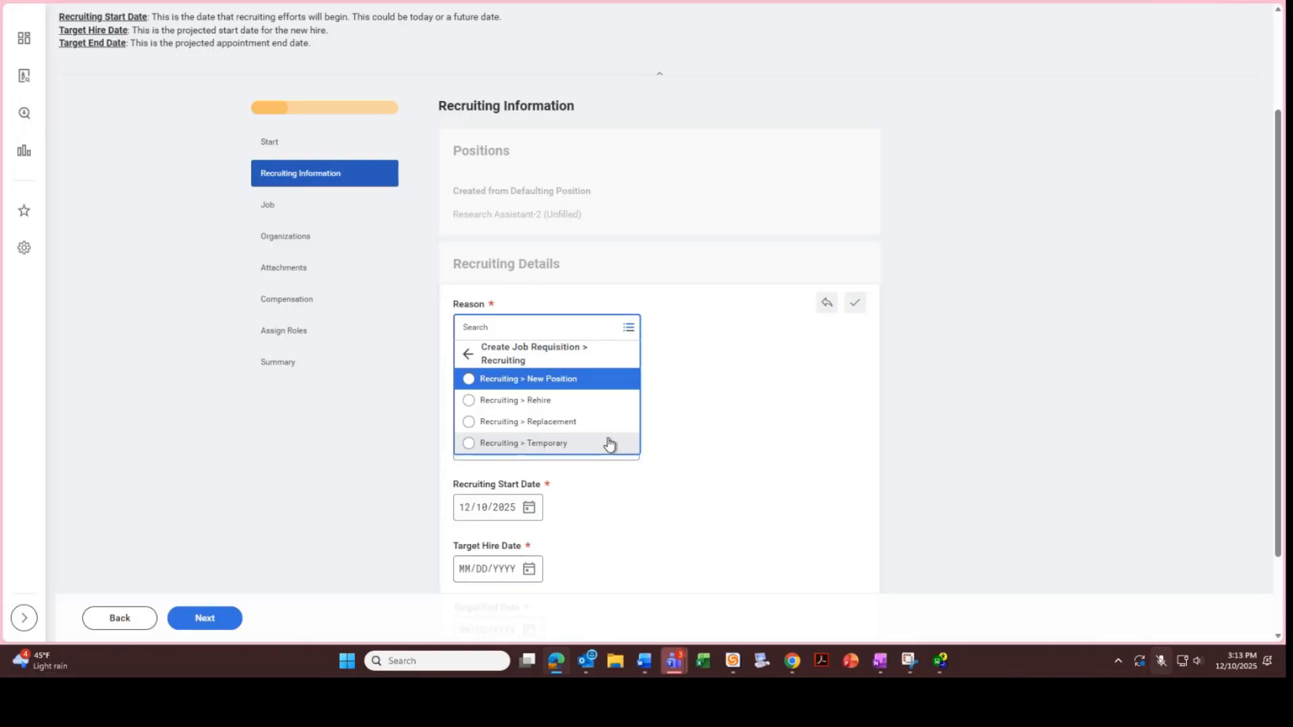
click(588, 380)
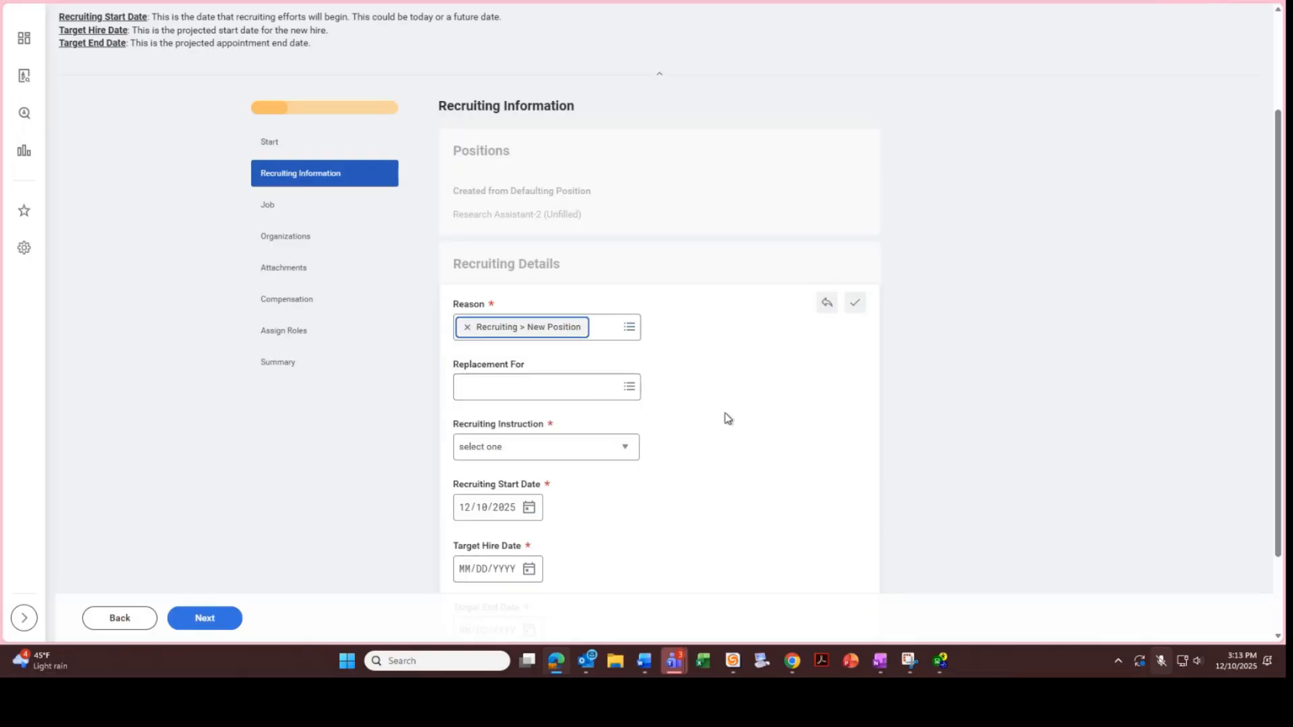
Choose Post Externally Only (Non-Union) as the Recruiting Instruction
drag(1277, 337, 1259, 396)
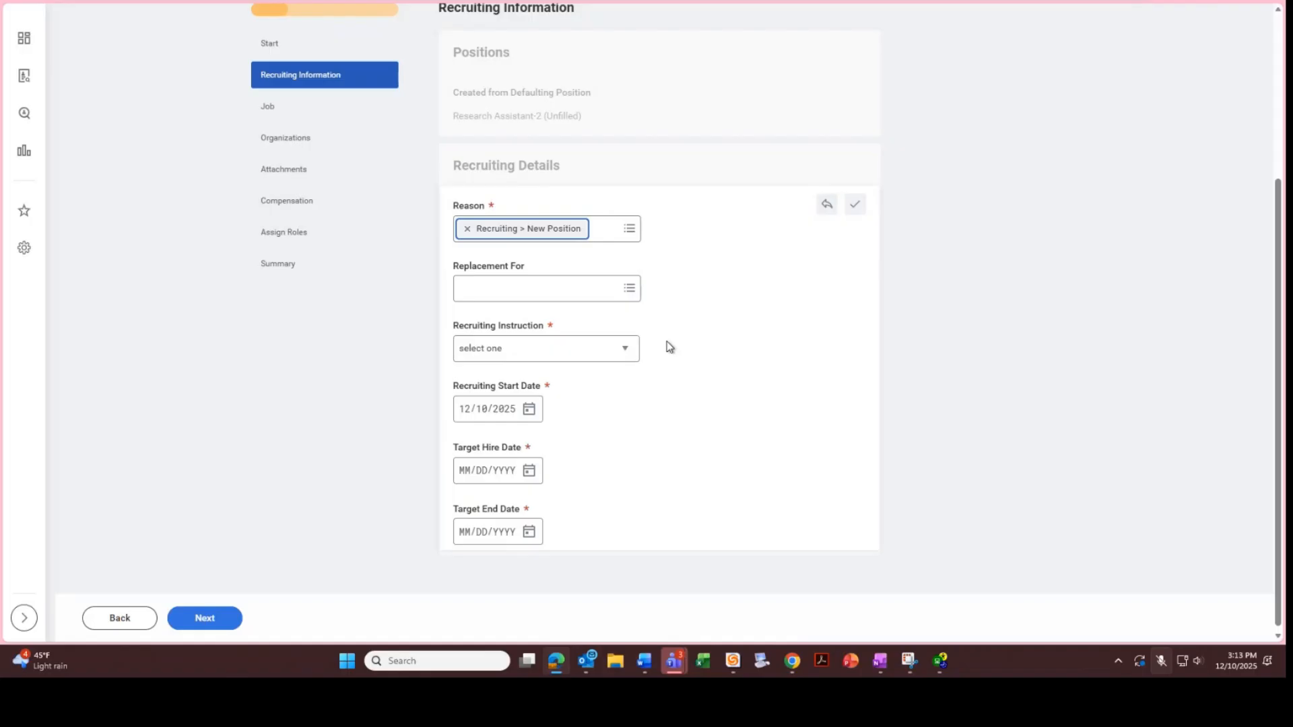
click(626, 351)
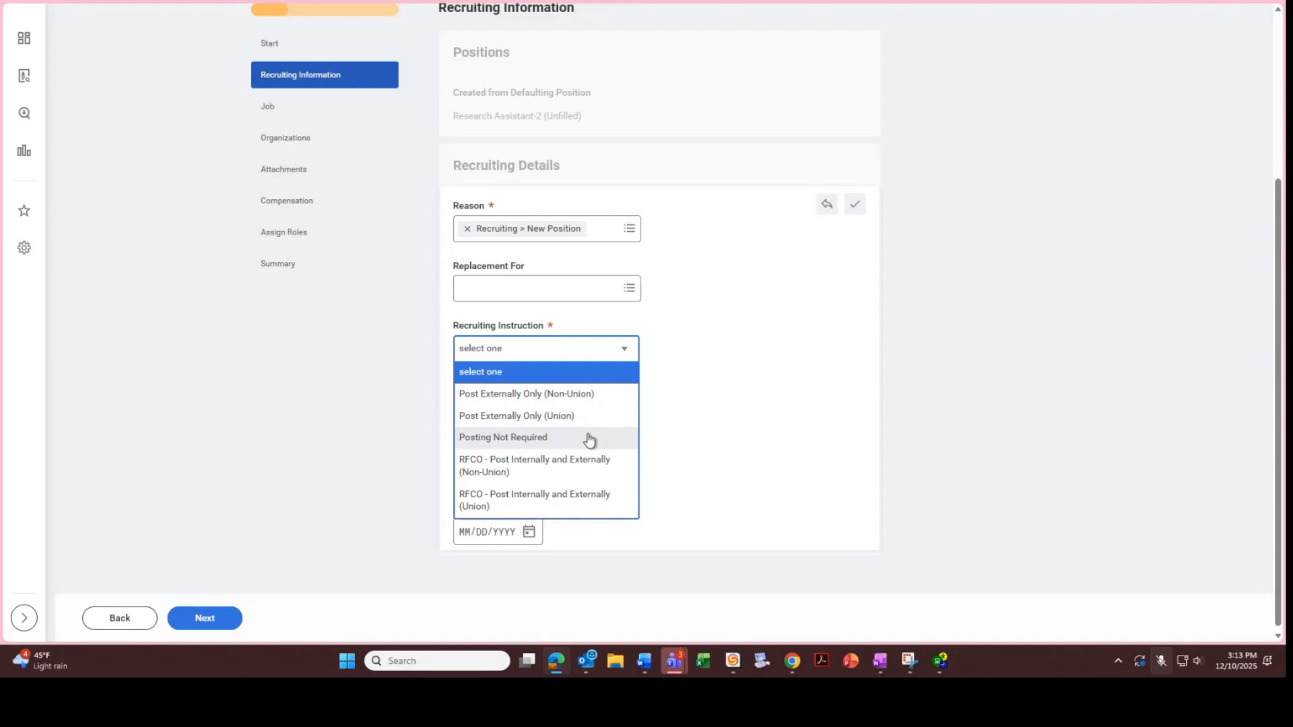
click(616, 399)
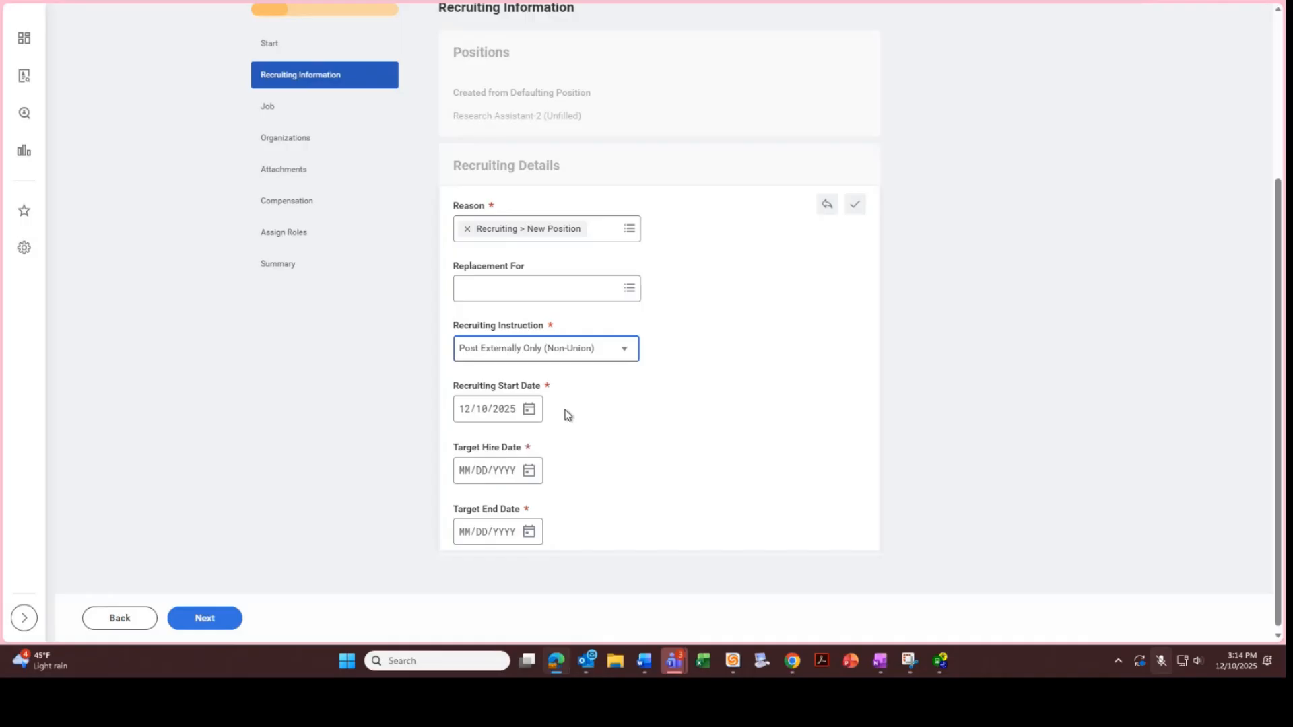
Keep Recruiting Start Date 12/10/2025 and set Target Hire Date to 12/15/2025
click(529, 409)
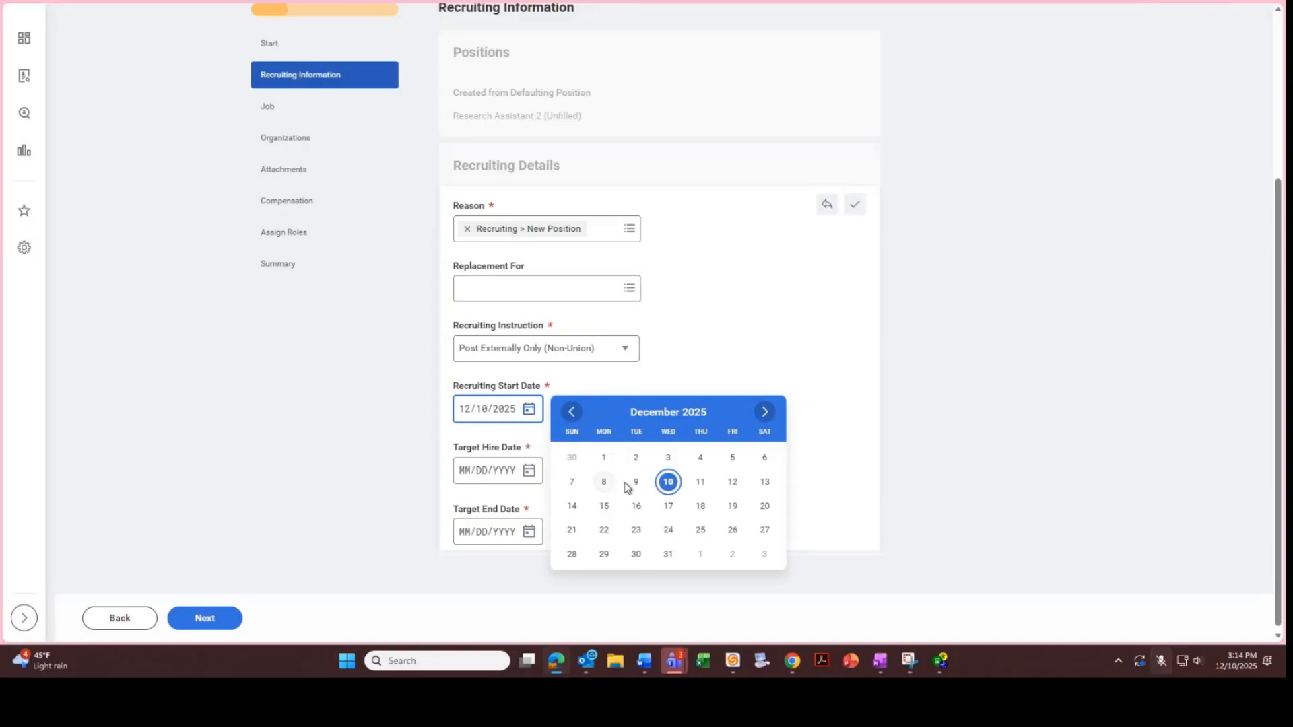
click(675, 489)
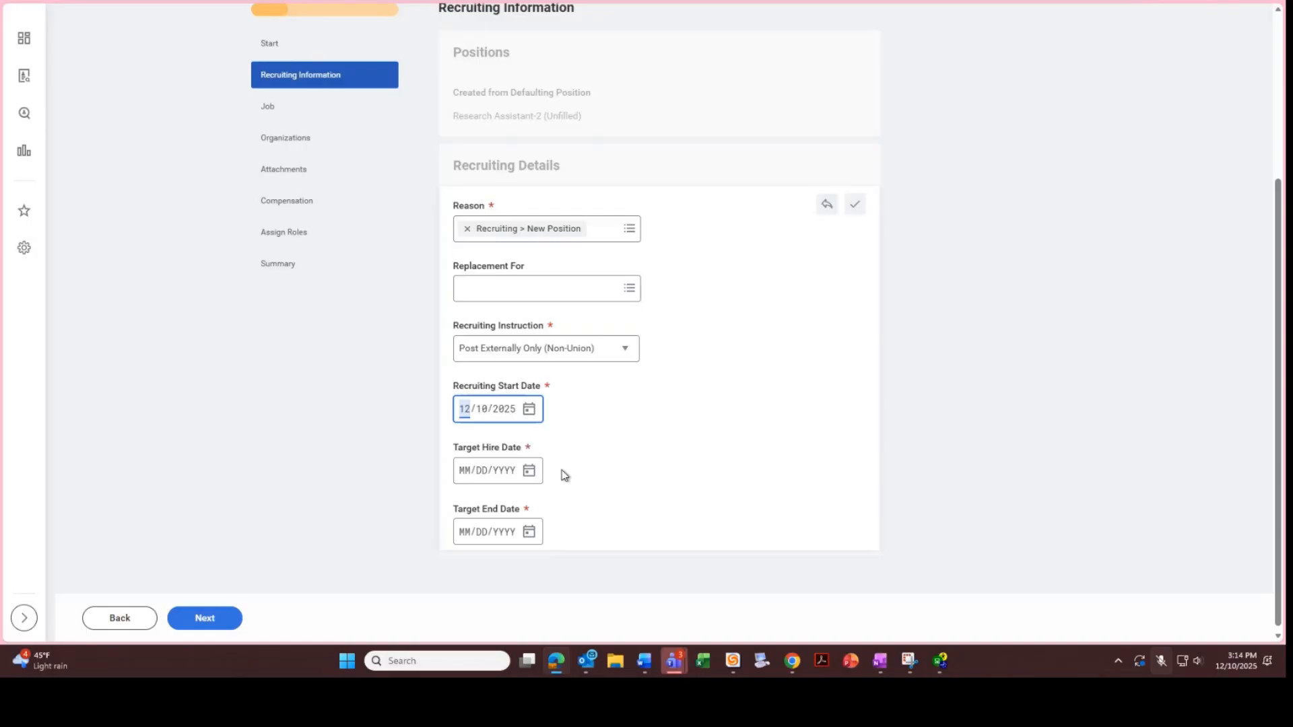
click(529, 470)
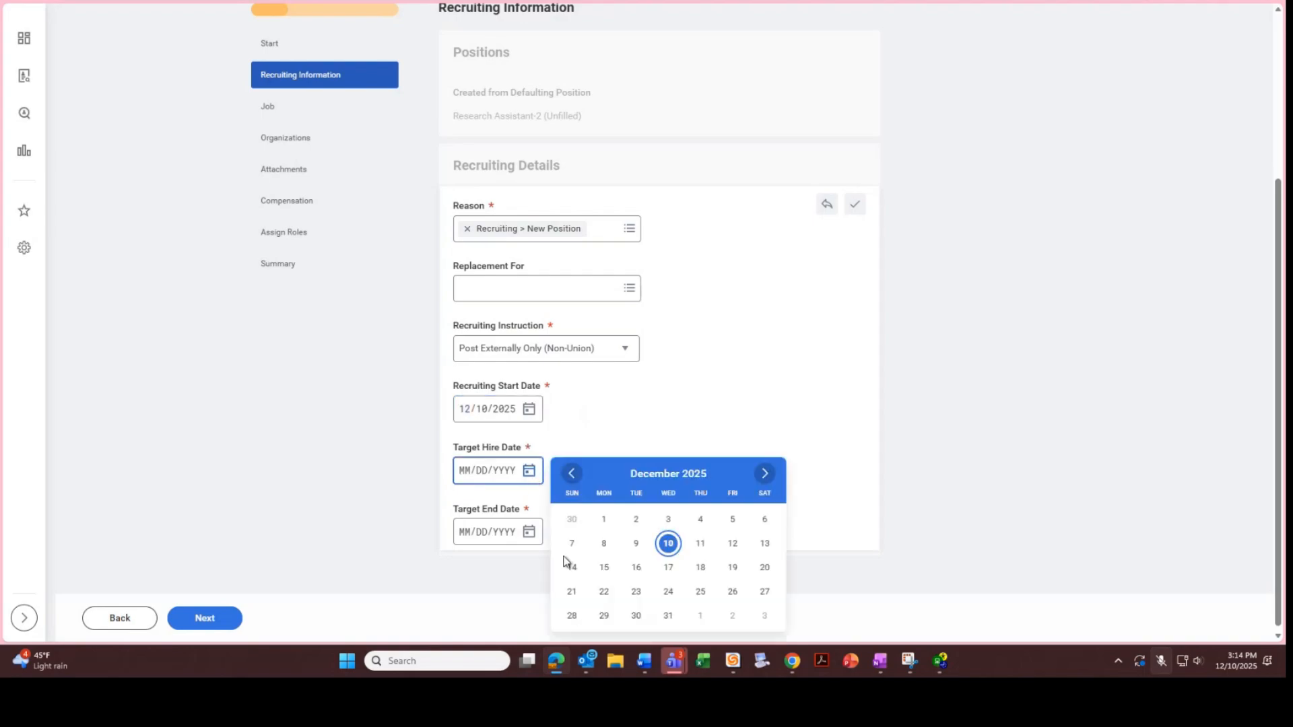
click(606, 568)
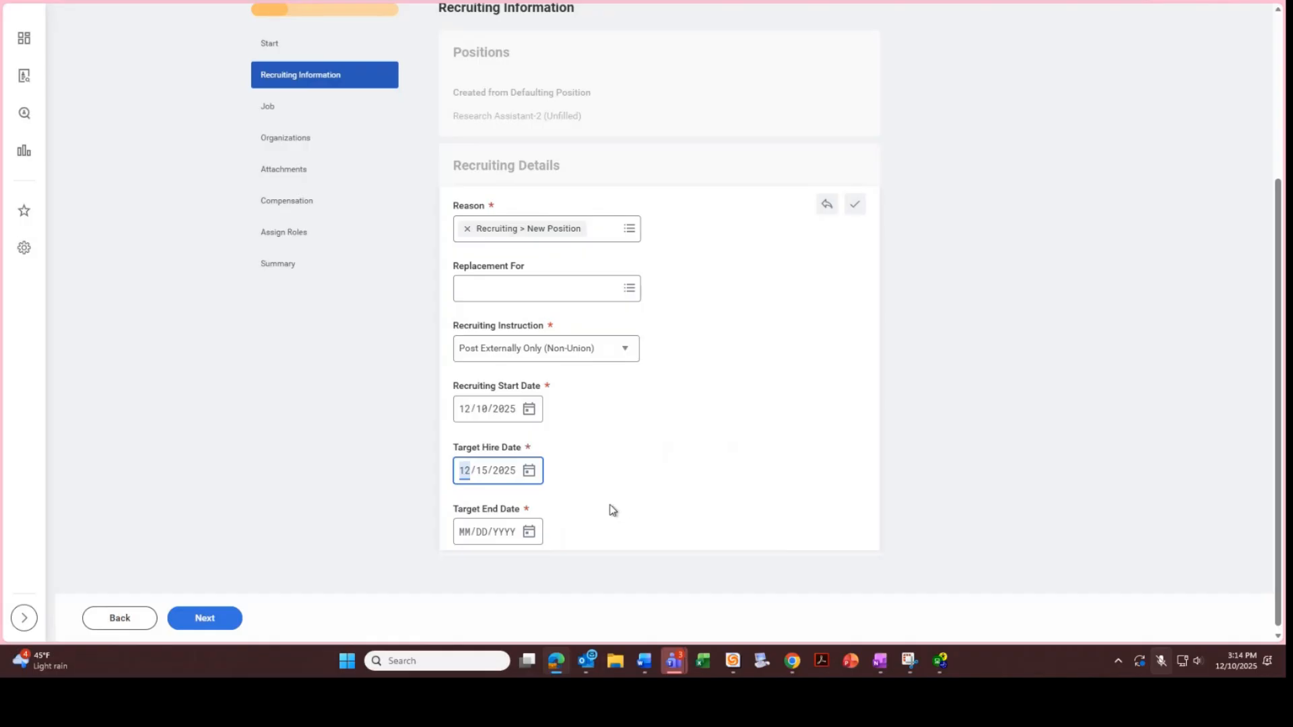
Set Target End Date to 06/30/2026 and continue to the Job step
click(529, 532)
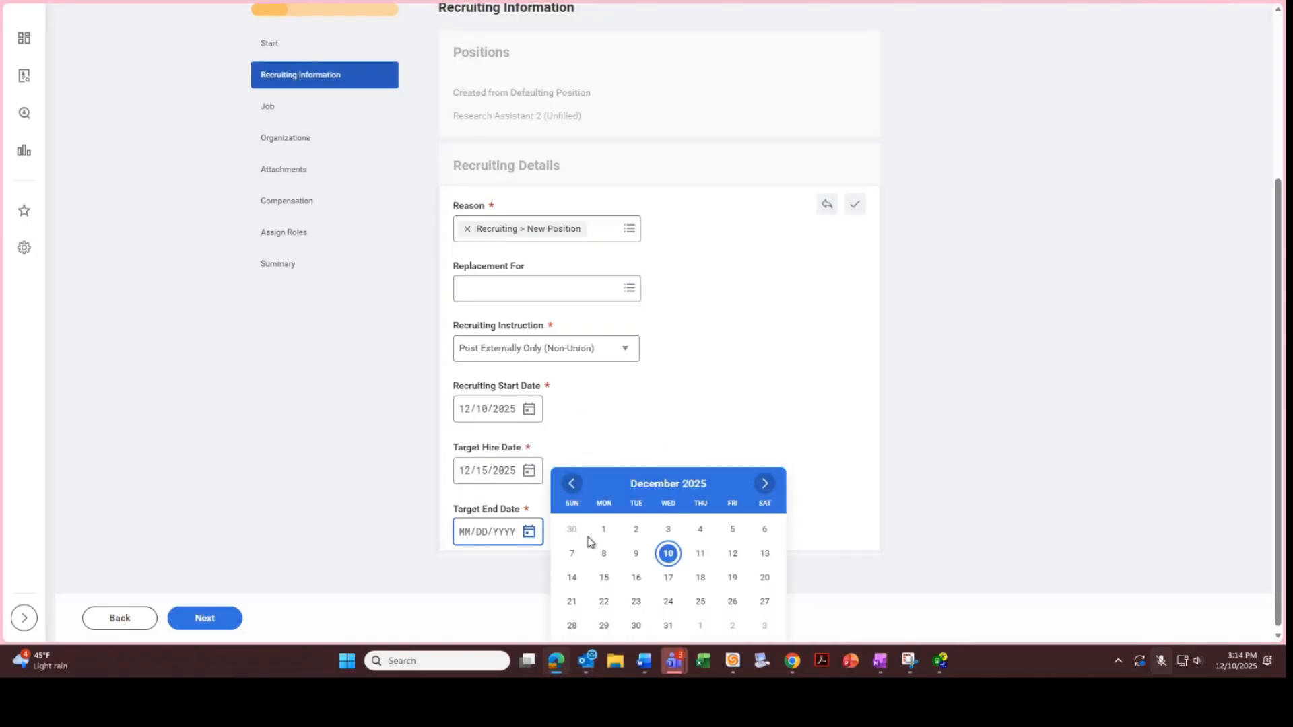
click(765, 484)
click(766, 484)
click(765, 484)
click(765, 484)
click(765, 484)
click(766, 485)
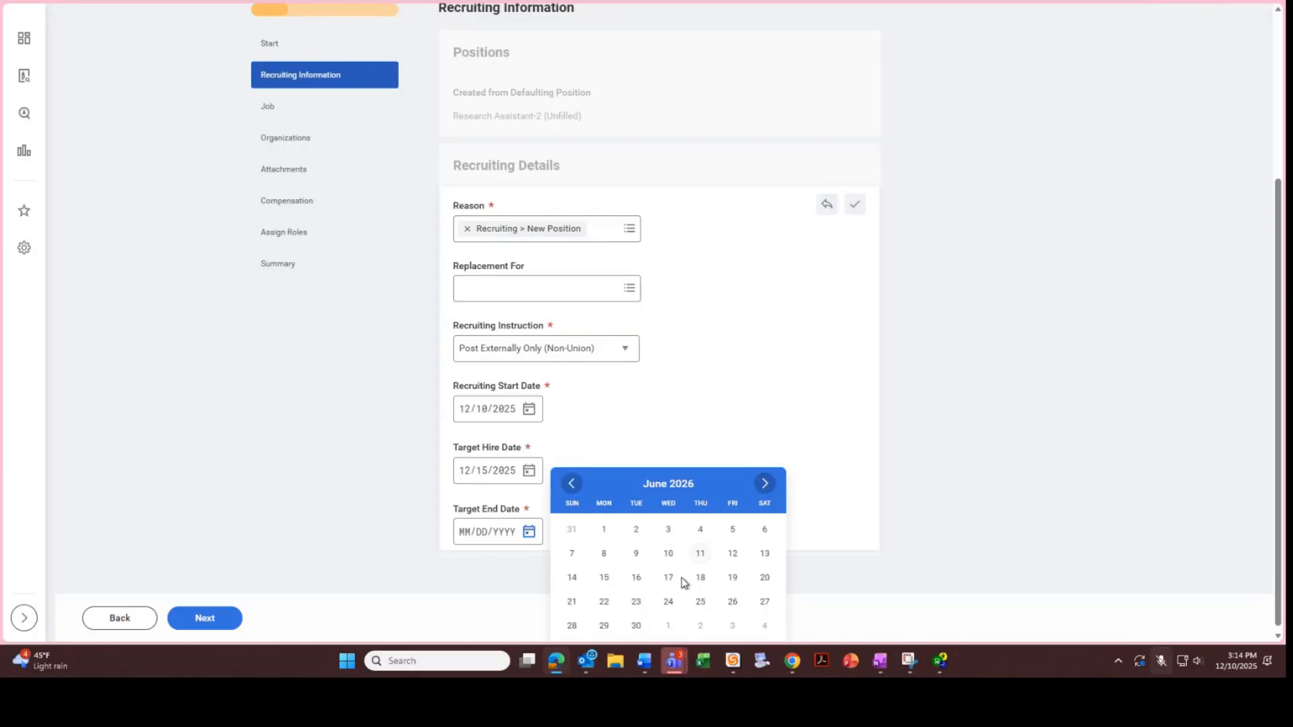
click(638, 626)
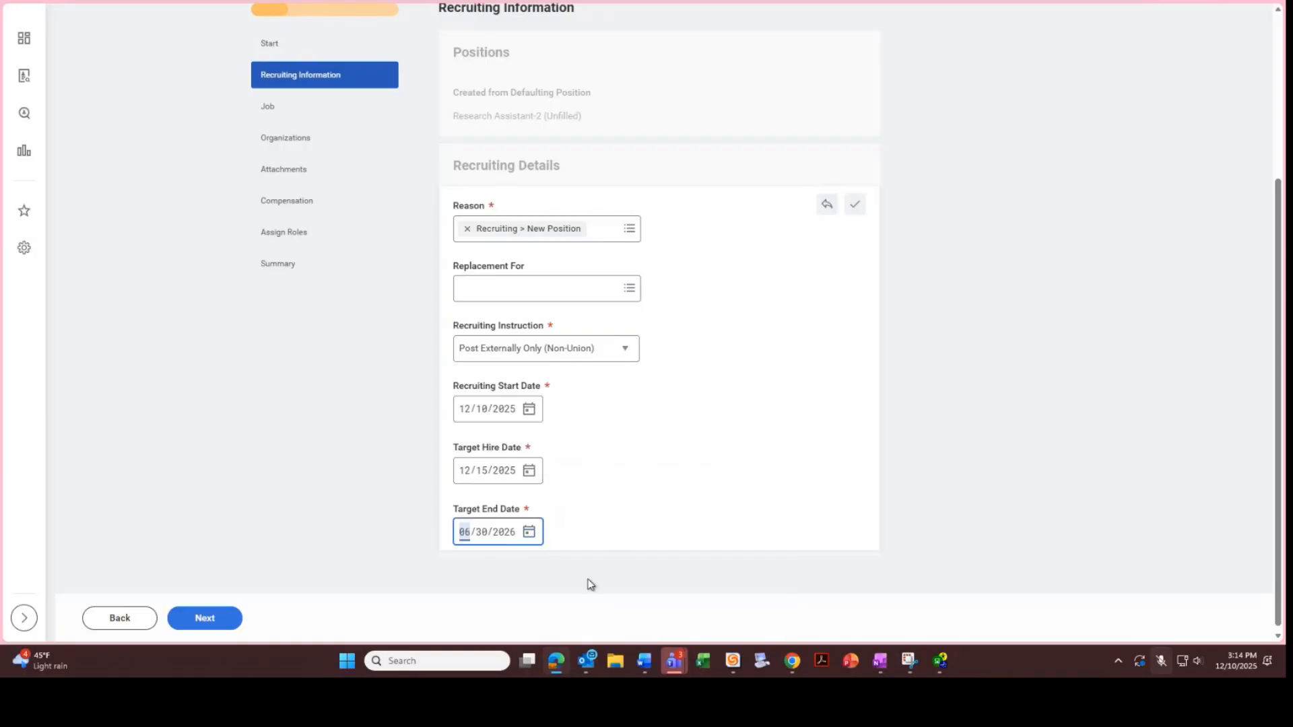
click(232, 616)
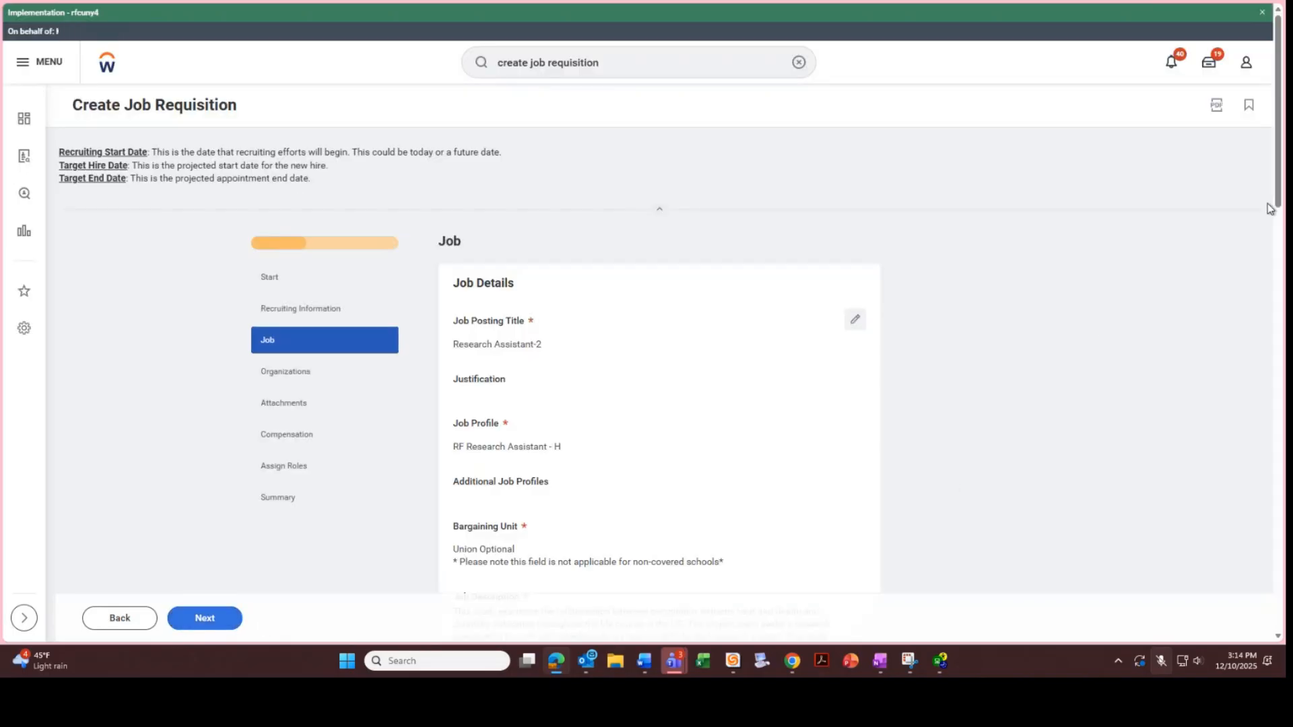
Drop the trailing 2 from the posting title and change the bargaining unit text to 'No'
drag(1273, 209, 1272, 254)
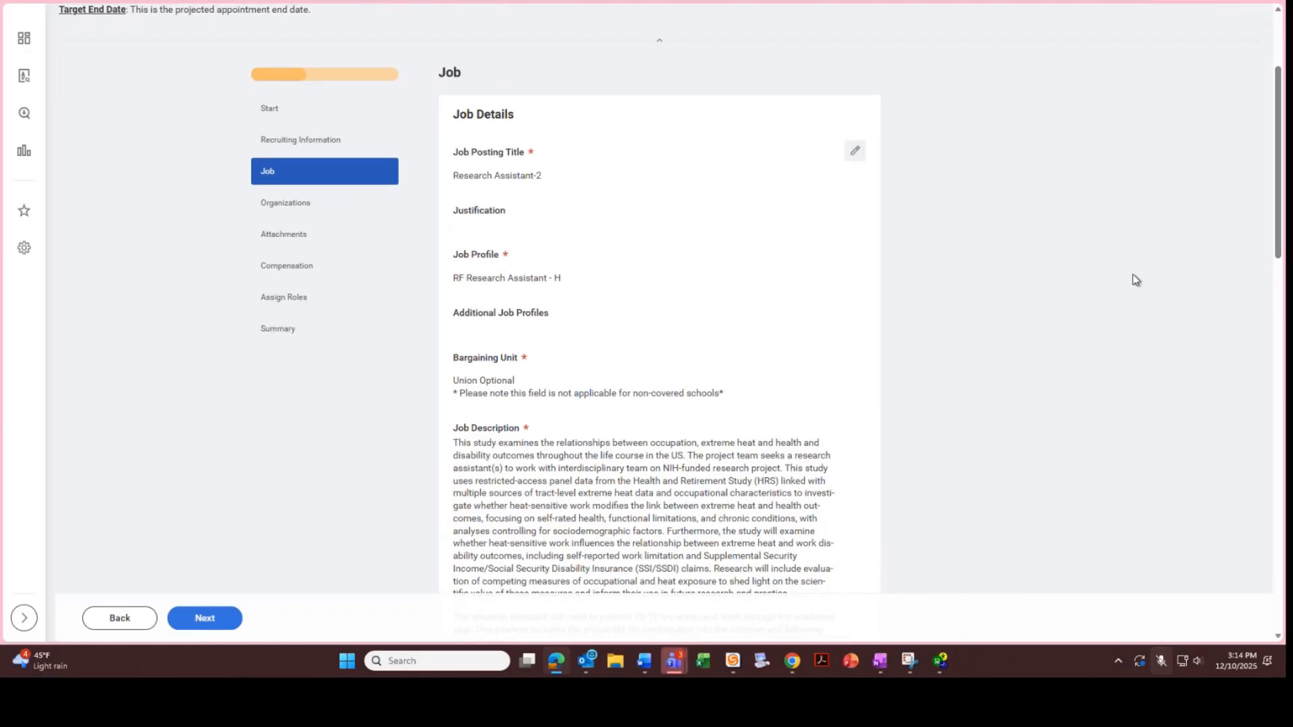
click(855, 152)
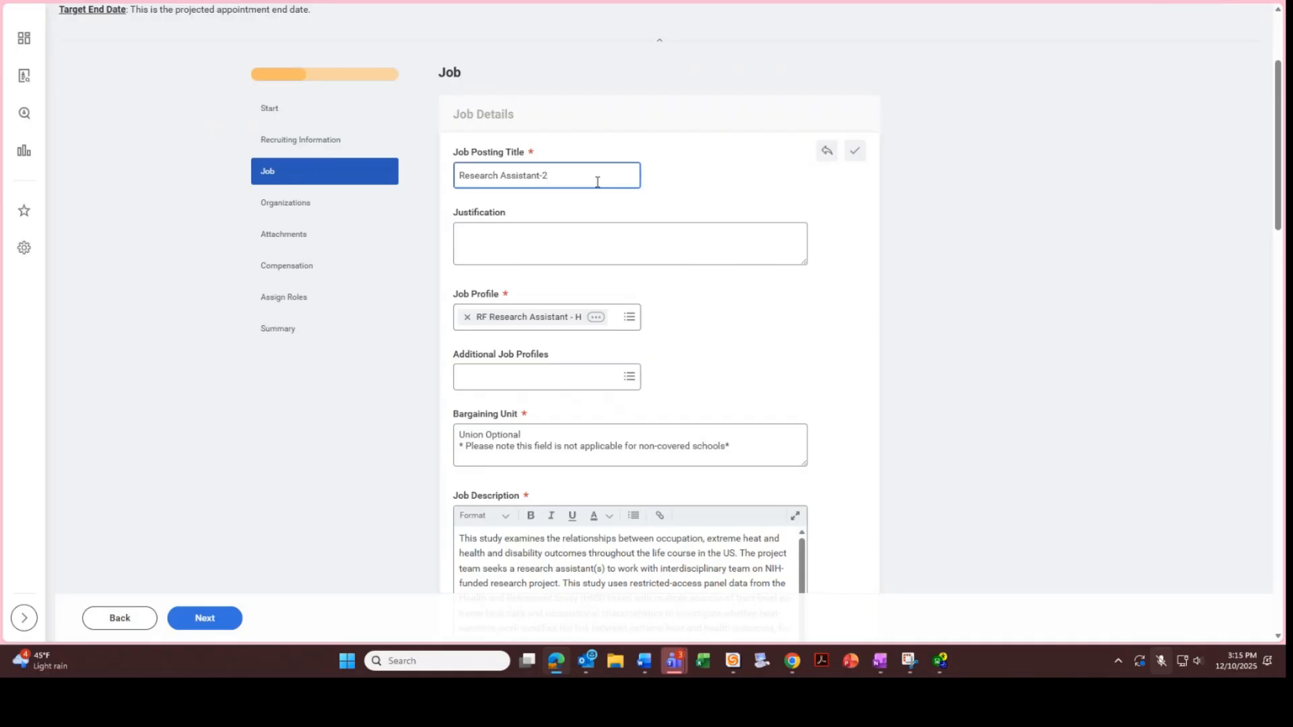
key(BackSpace)
drag(737, 451, 445, 438)
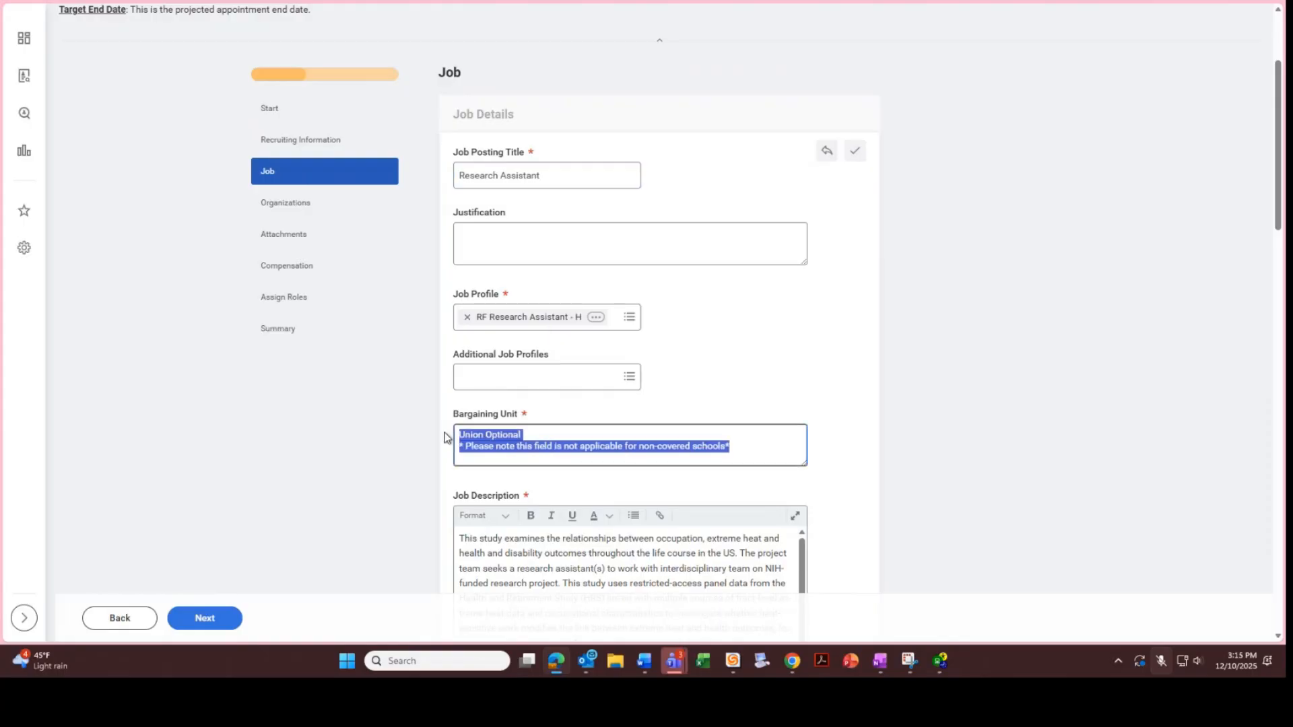
key(BackSpace)
text(No)
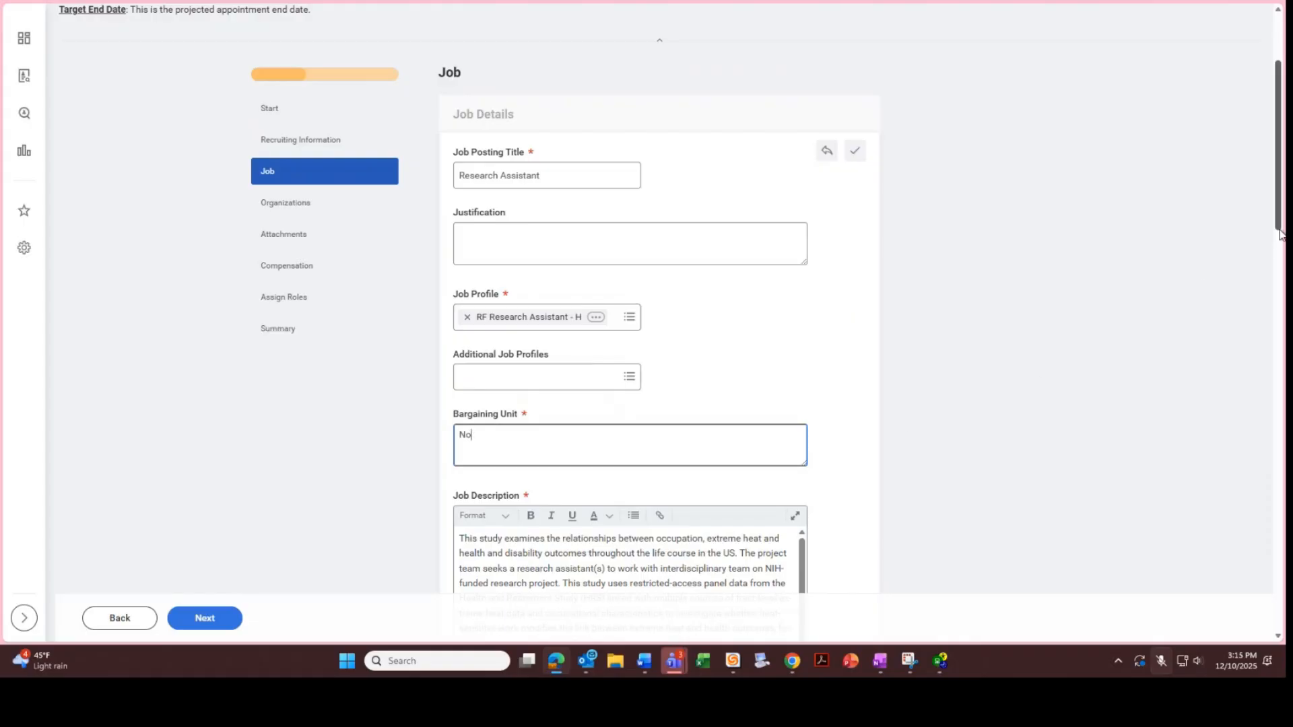
Enter salary requirements $23.00 - $25.00/hour and check the Part time, 19-hour fields
drag(1282, 233, 1277, 343)
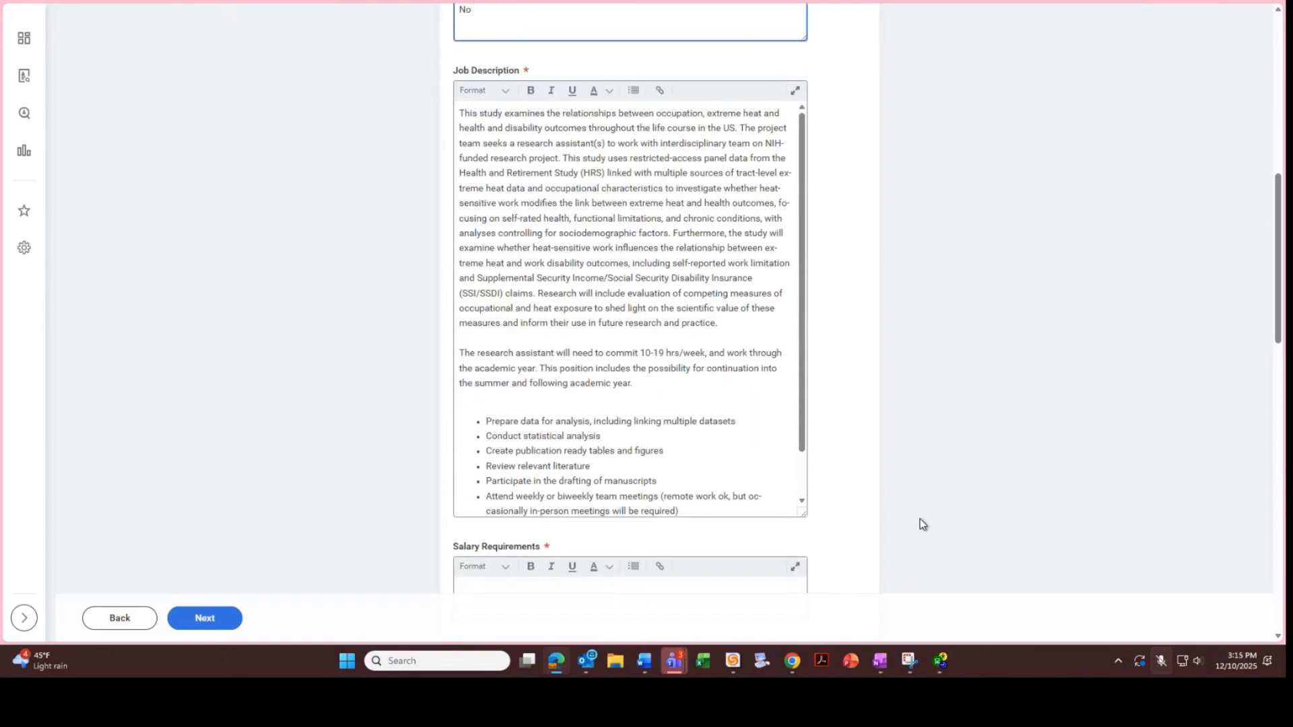
drag(802, 407, 806, 465)
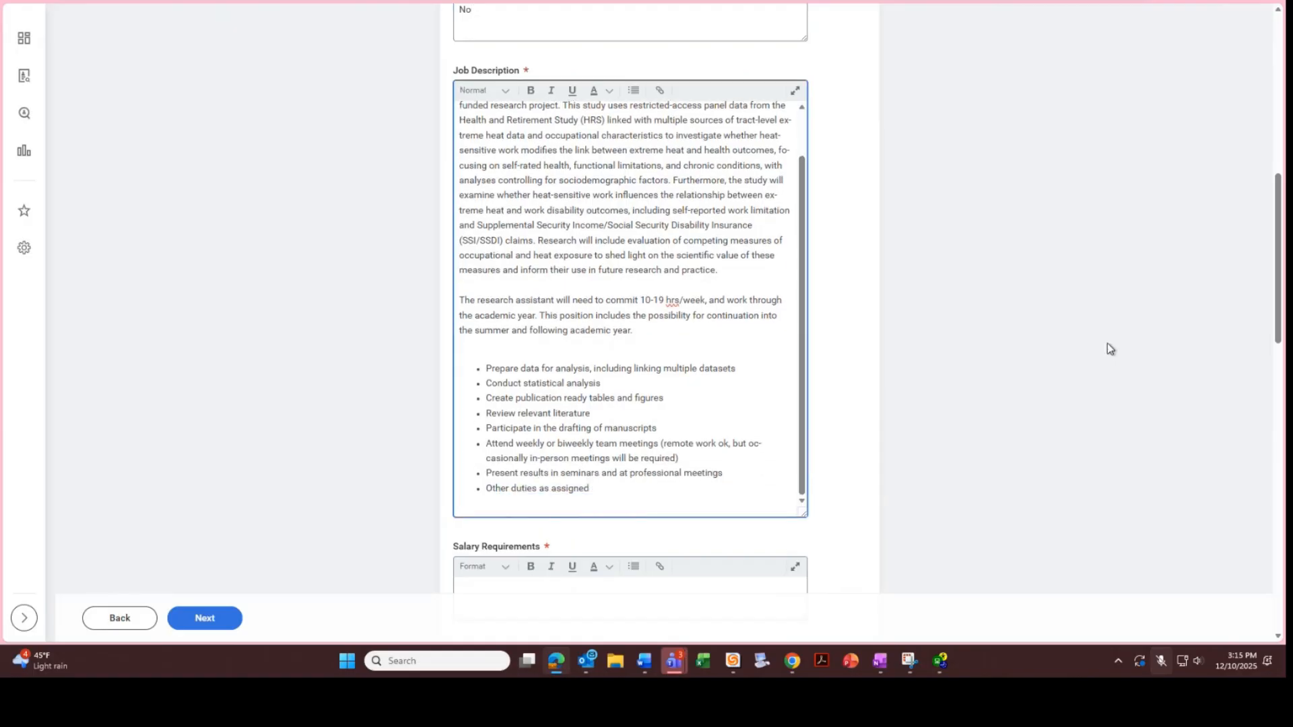
drag(1272, 288, 1265, 339)
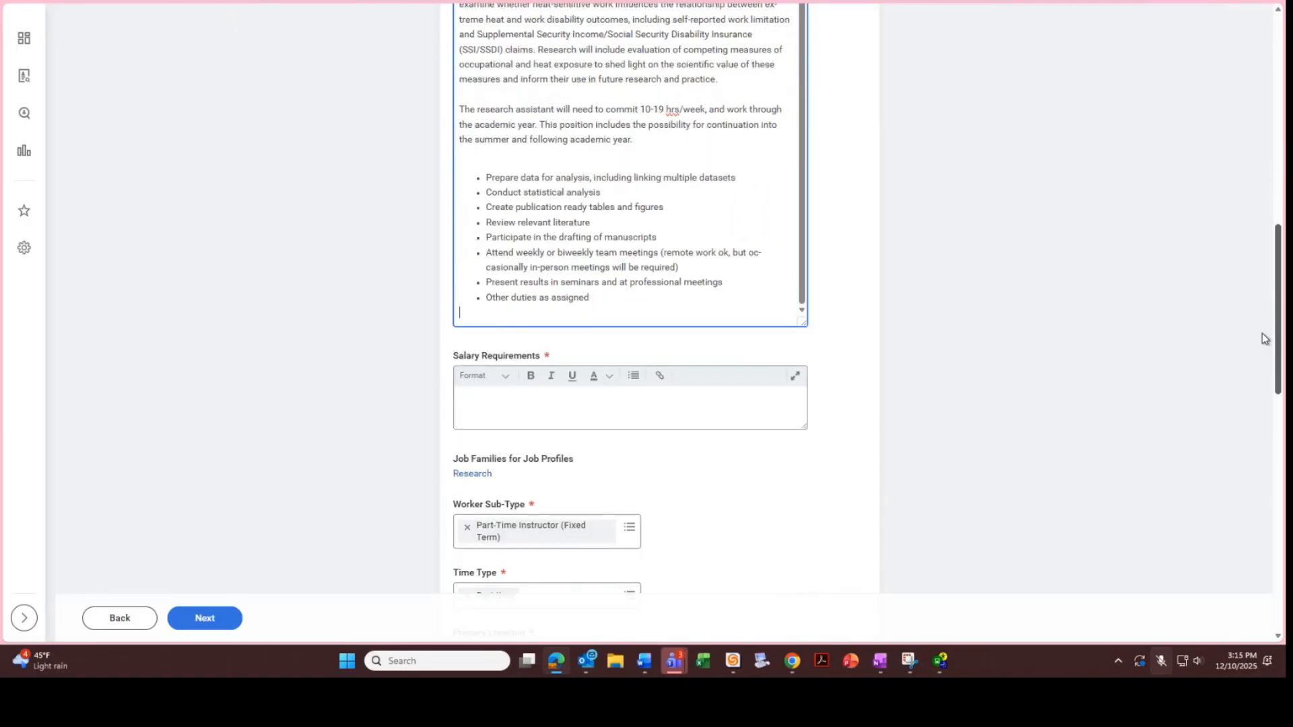
click(778, 400)
text($23.00 - $25.00/hour)
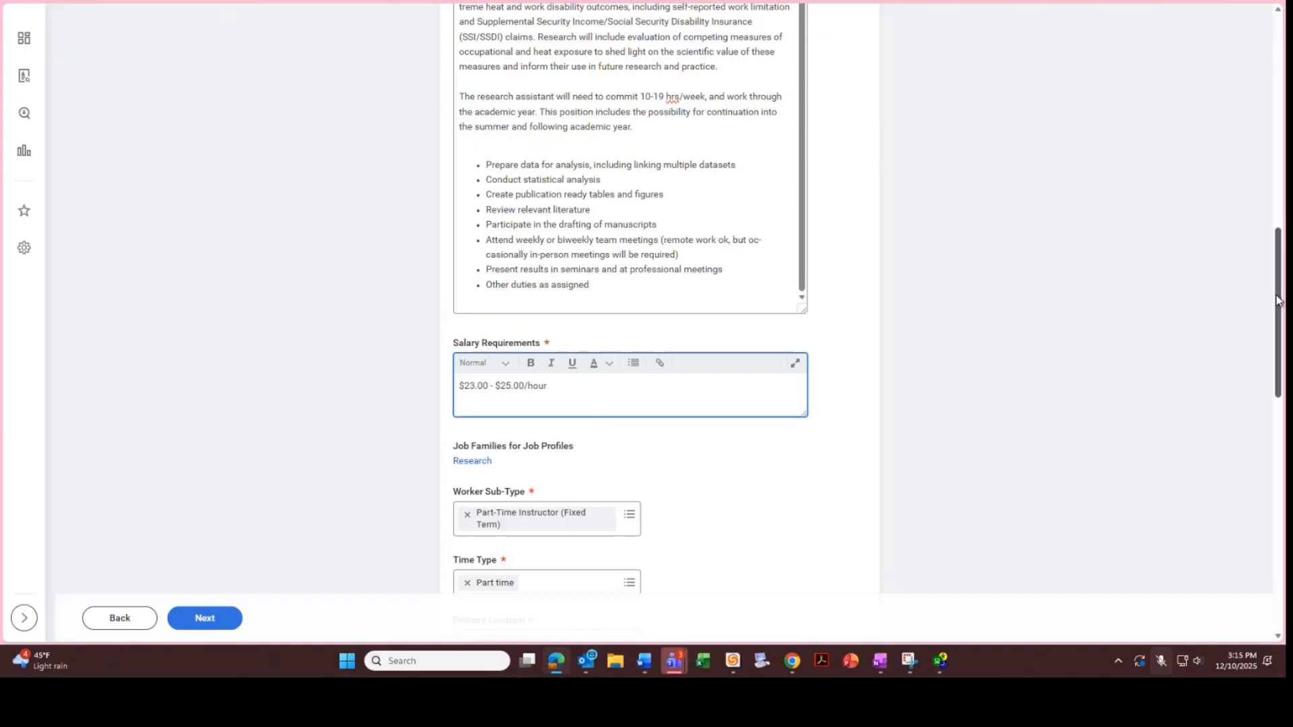
scroll(1266, 346, down, 3)
scroll(1265, 346, down, 2)
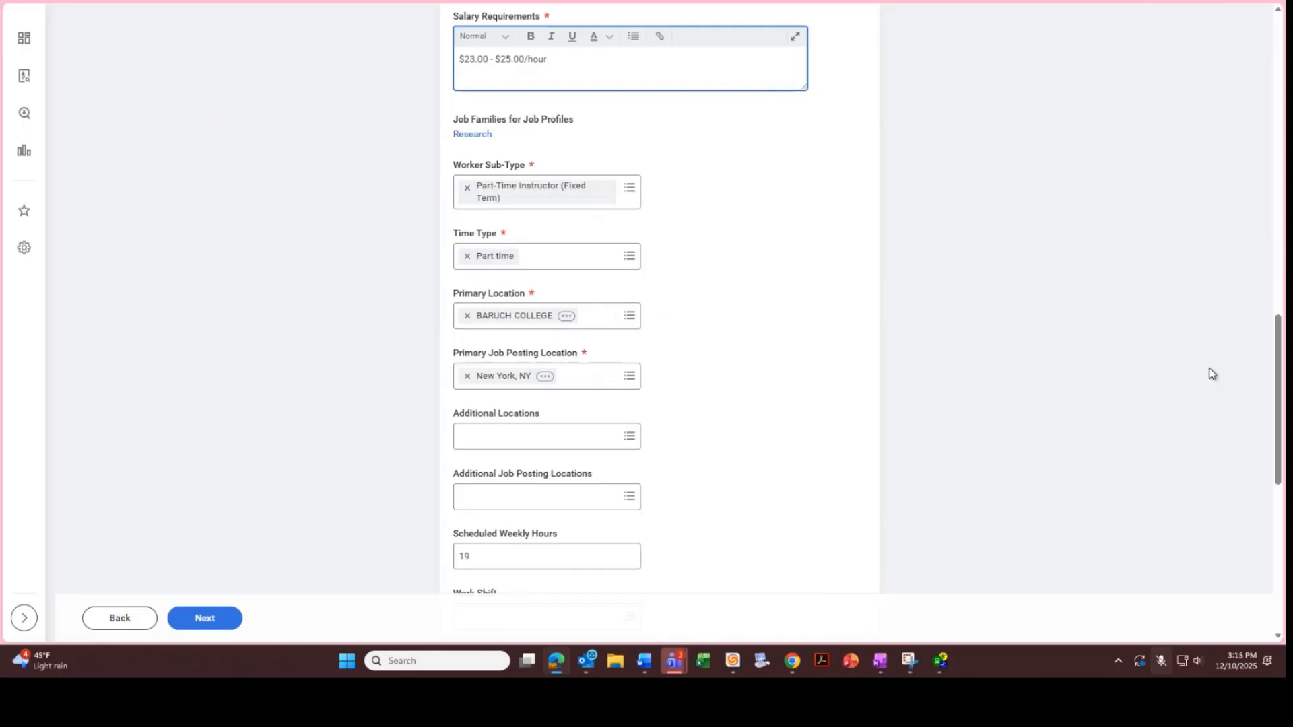
drag(1275, 336, 1267, 390)
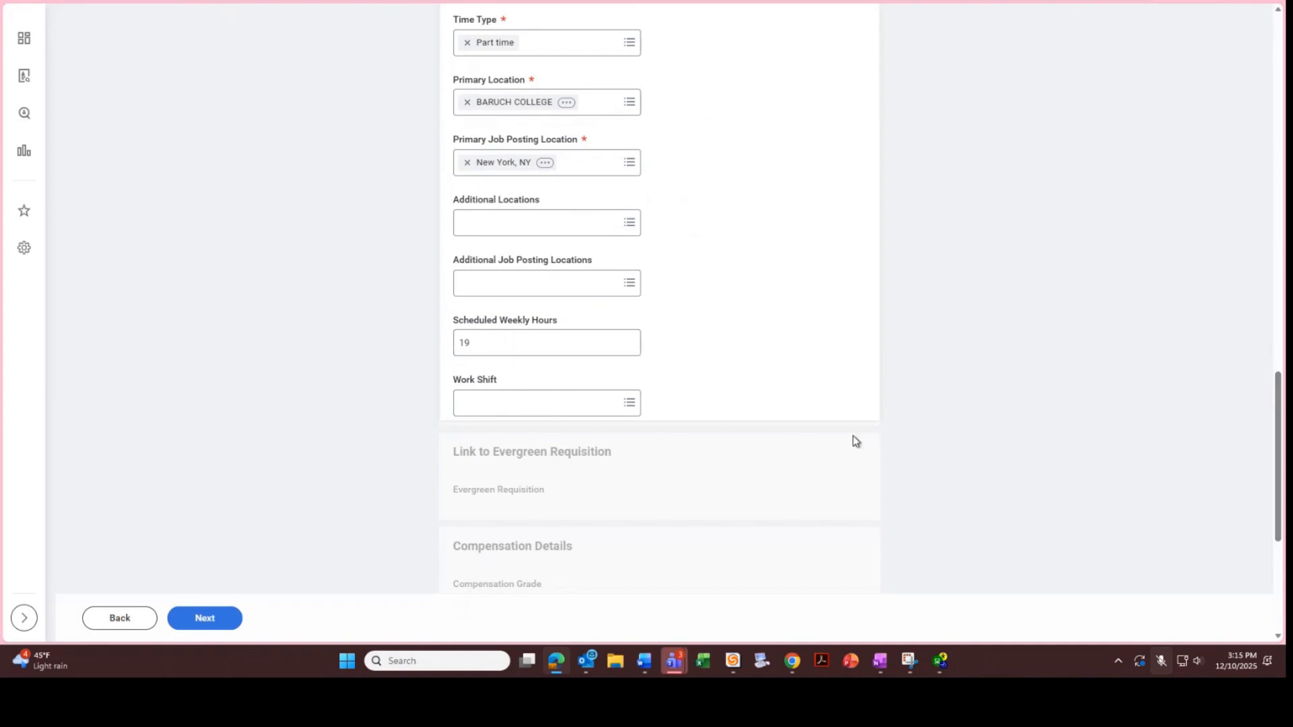
Advance through Organizations, with cost center BA BARUCH COLLEGE, to the Attachments step
click(224, 626)
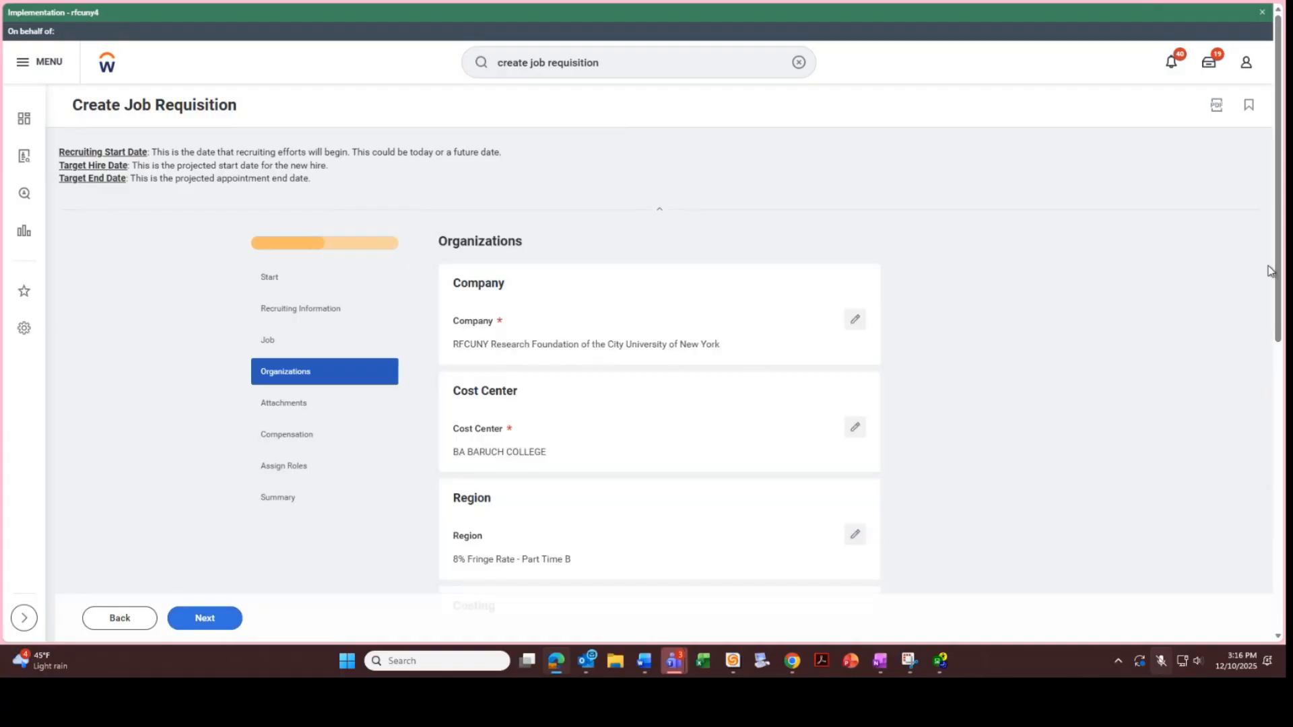
drag(1273, 269, 1246, 370)
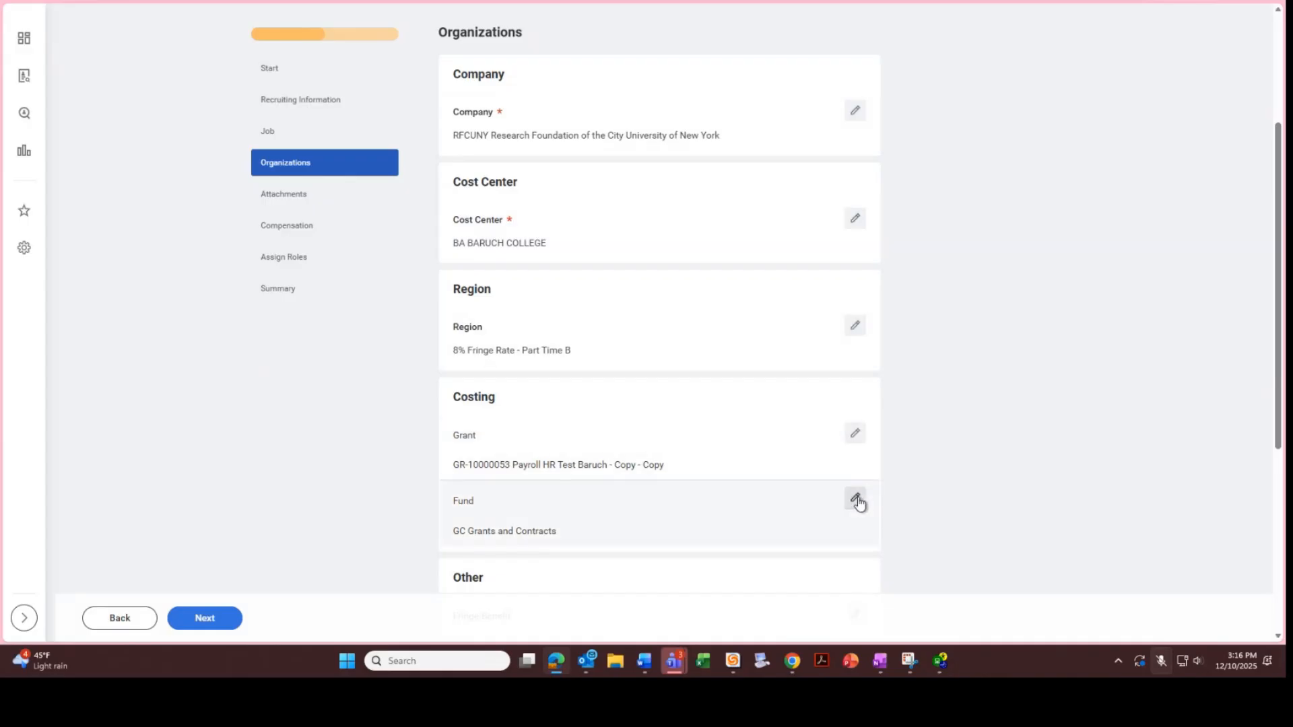
click(217, 628)
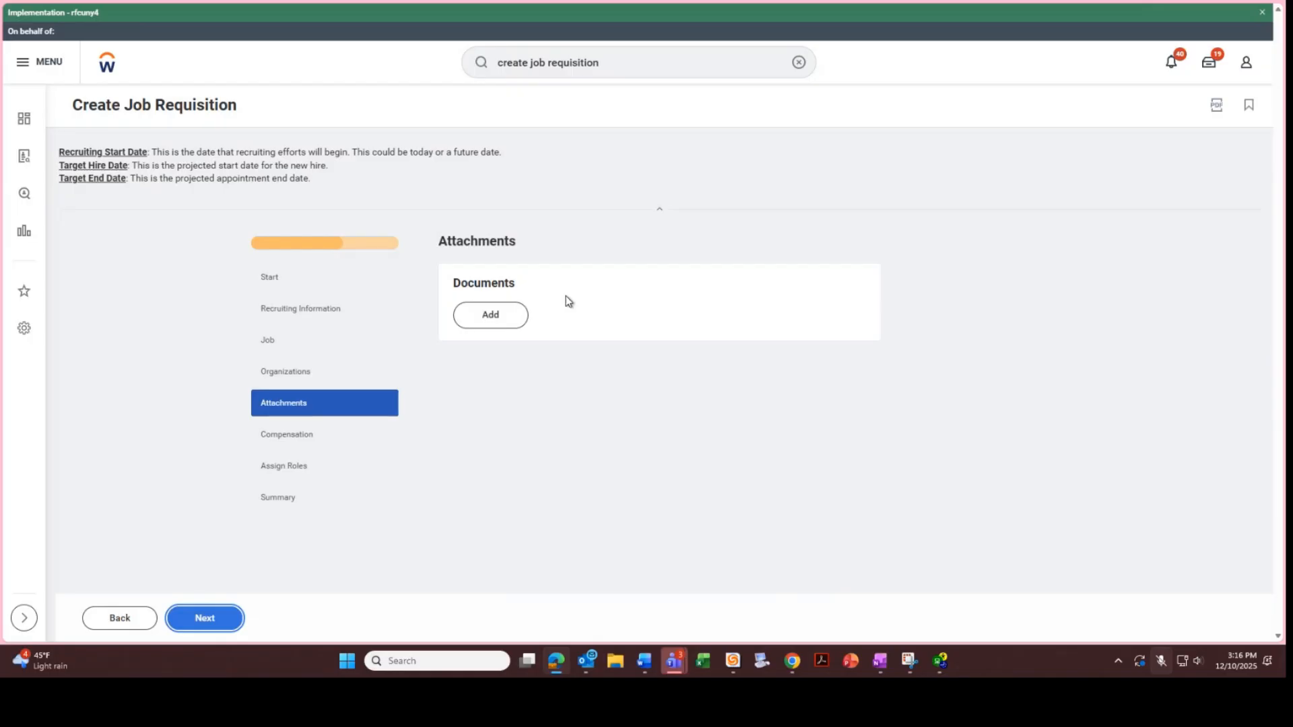
Skip Attachments, review the 25.00 USD Hourly base pay, and proceed to Assign Roles
click(224, 619)
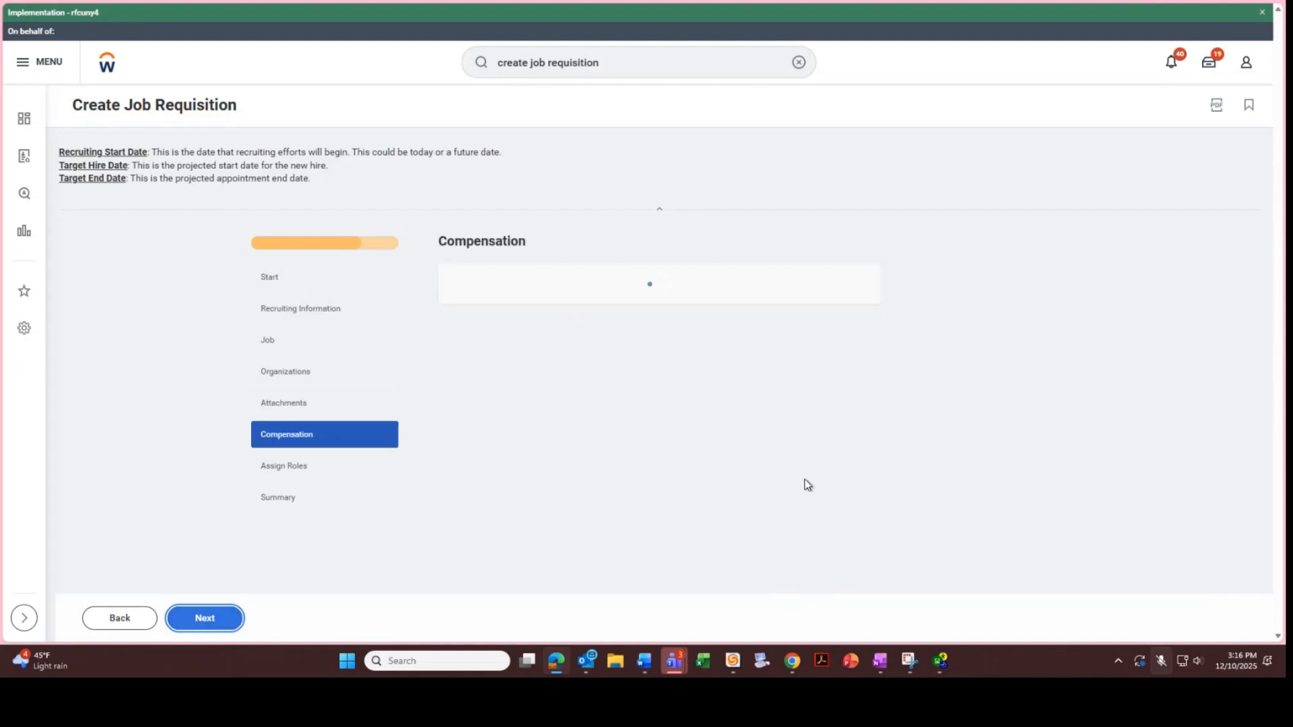
scroll(1265, 293, down, 2)
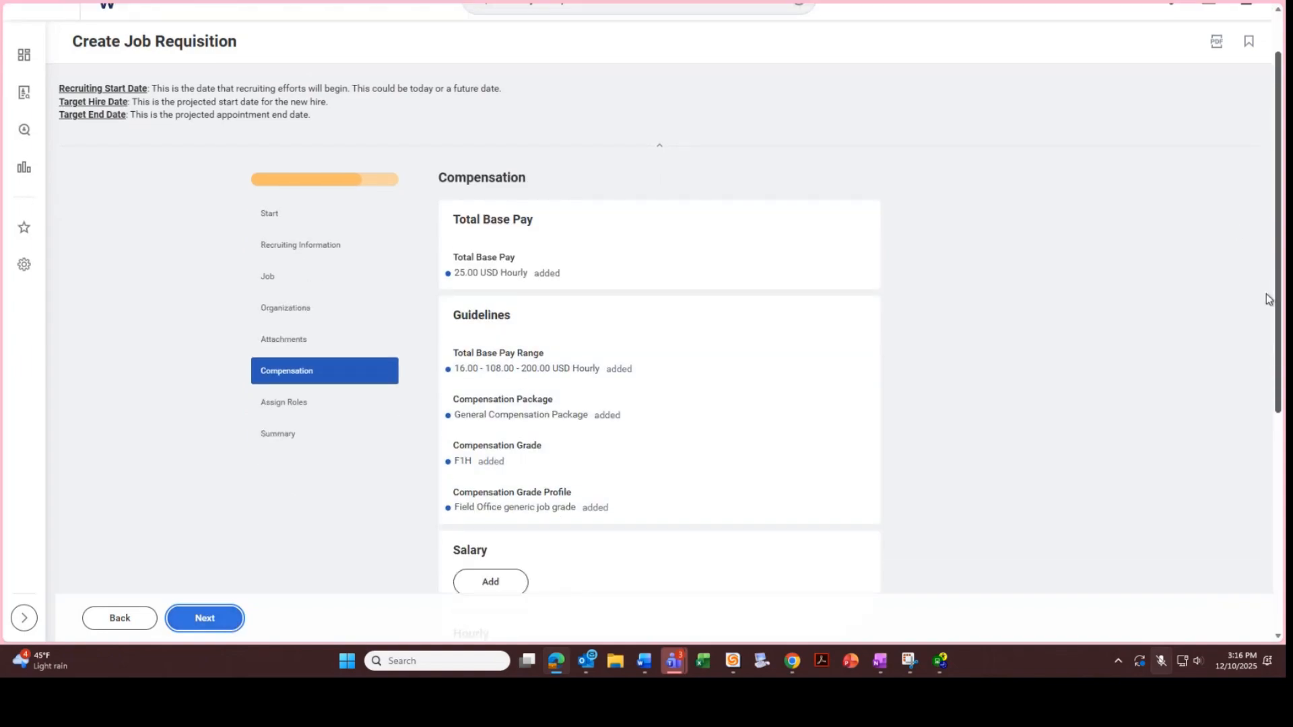
scroll(1261, 308, down, 1)
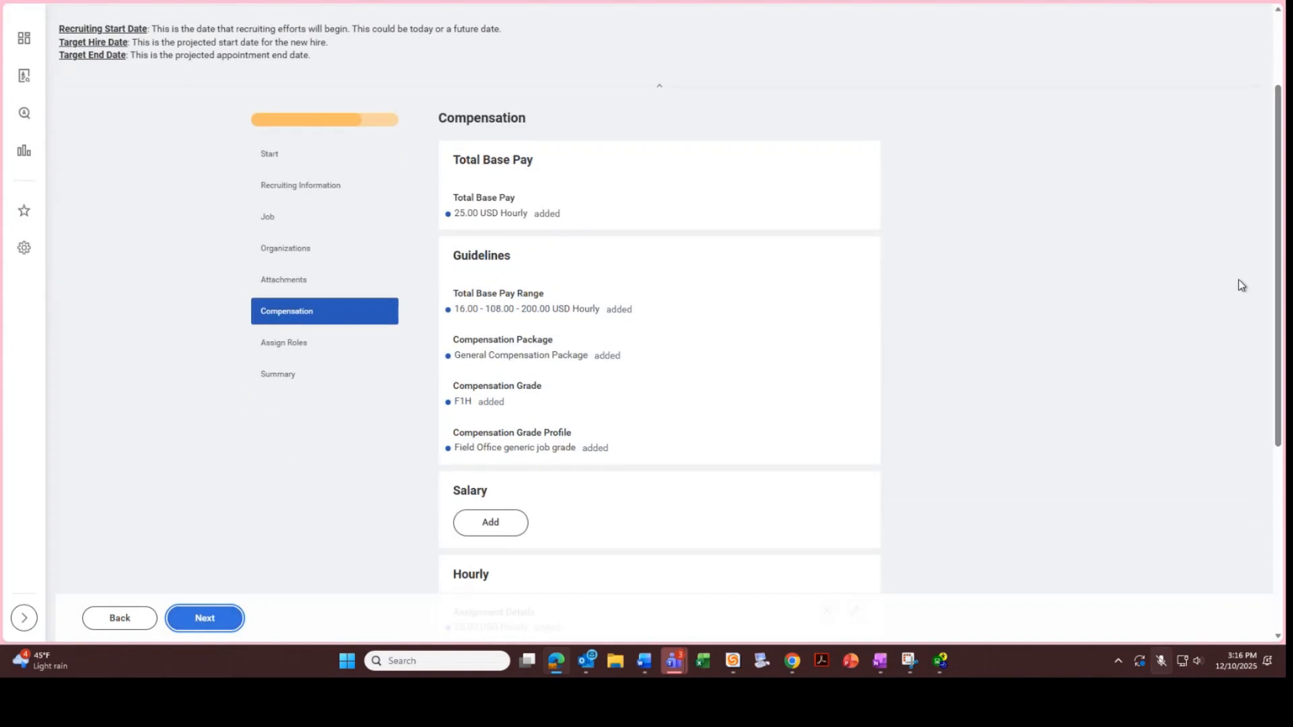
mouse_move(1276, 250)
mouse_down()
mouse_move(1277, 292)
mouse_move(1246, 342)
mouse_move(1212, 357)
mouse_up()
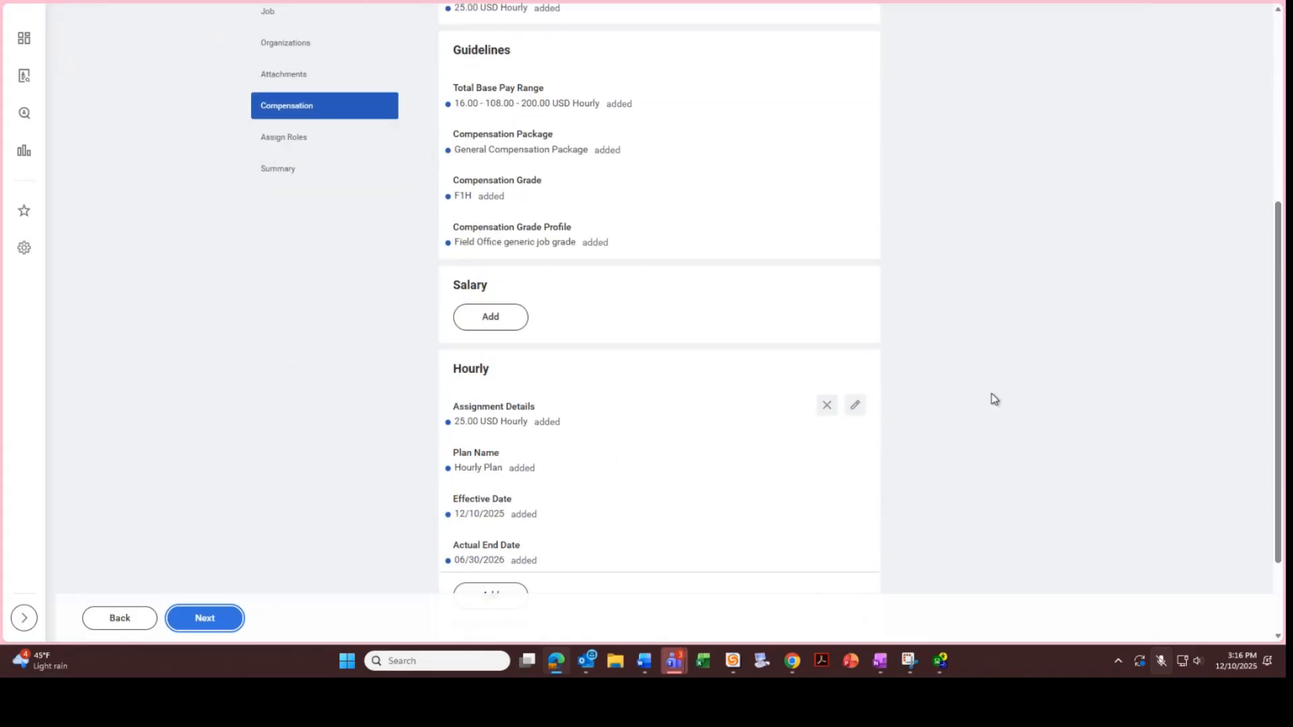
click(225, 625)
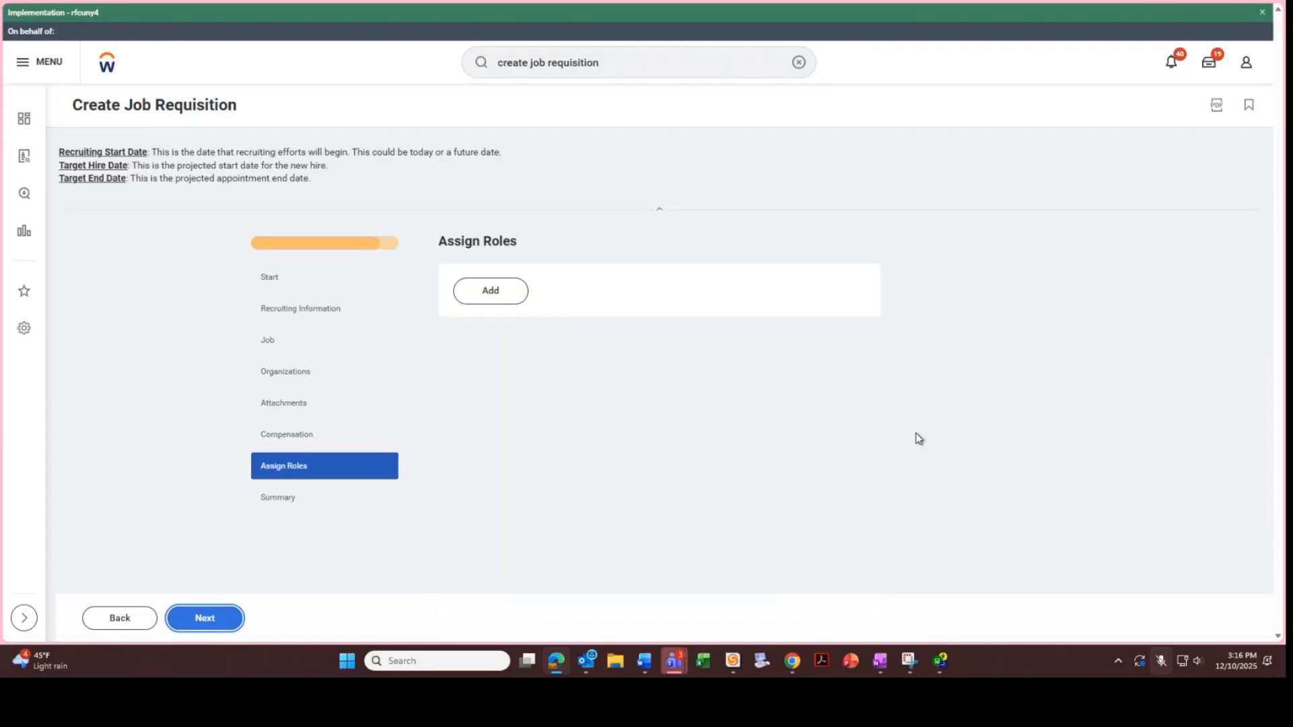
Add a Primary Recruiter role assigned to the HR Coordinator and continue to Summary
click(504, 295)
click(629, 322)
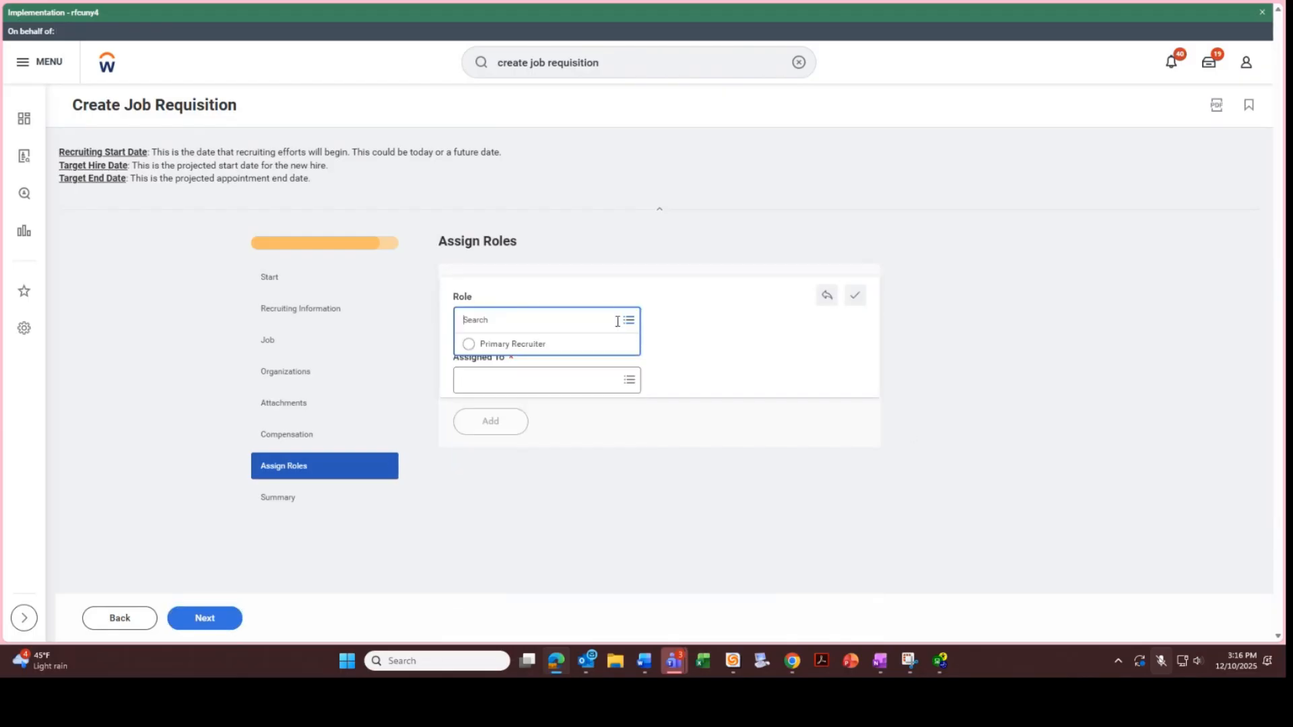
click(581, 345)
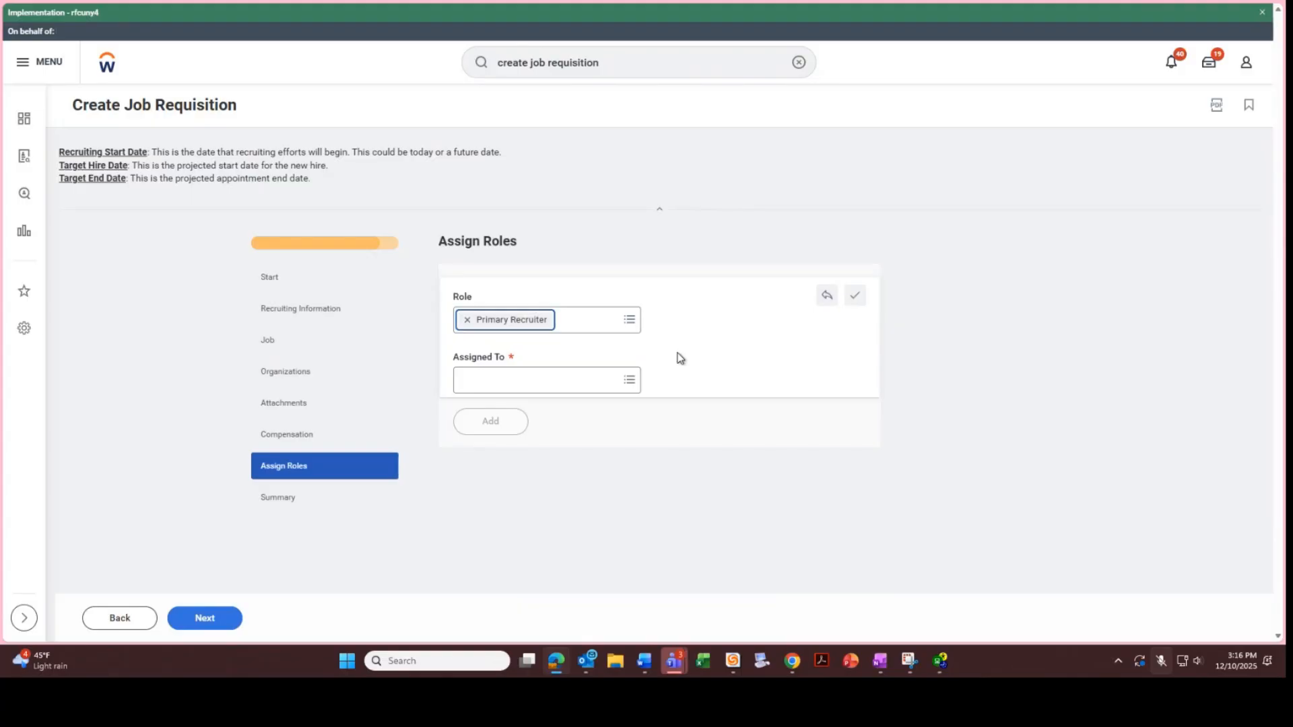
click(499, 381)
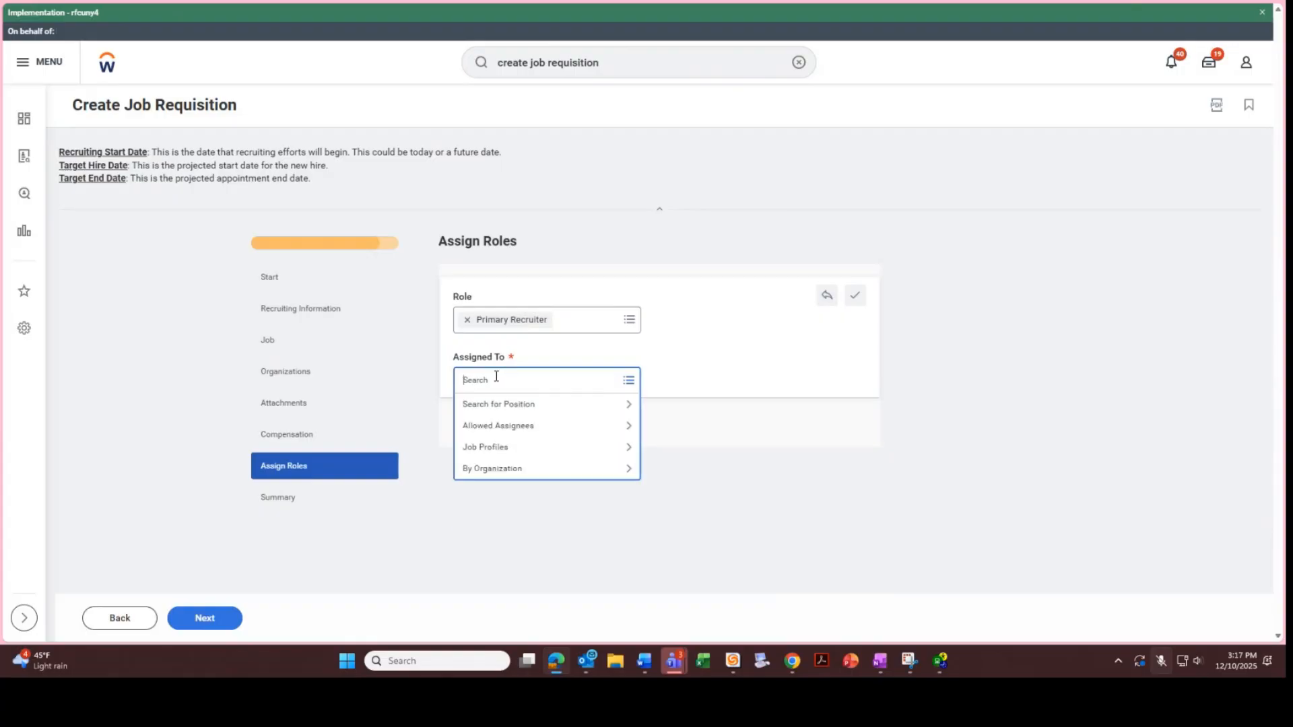
key(Return)
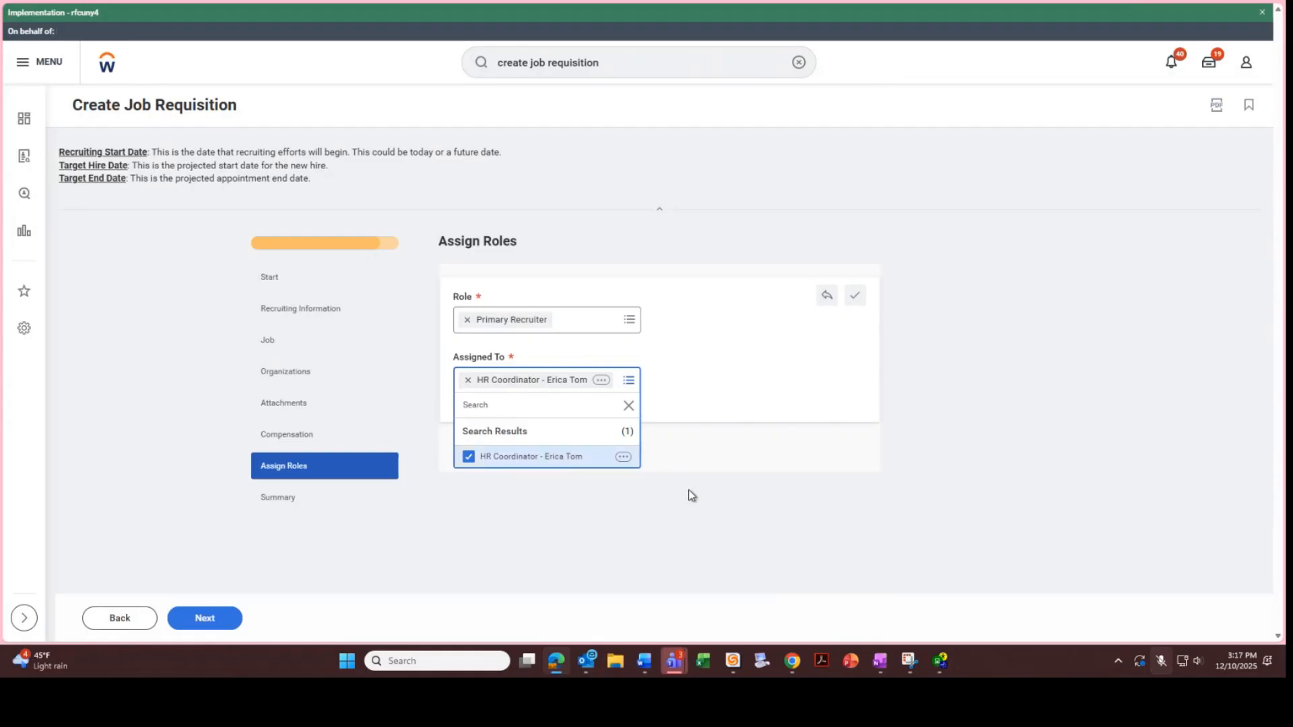
click(685, 499)
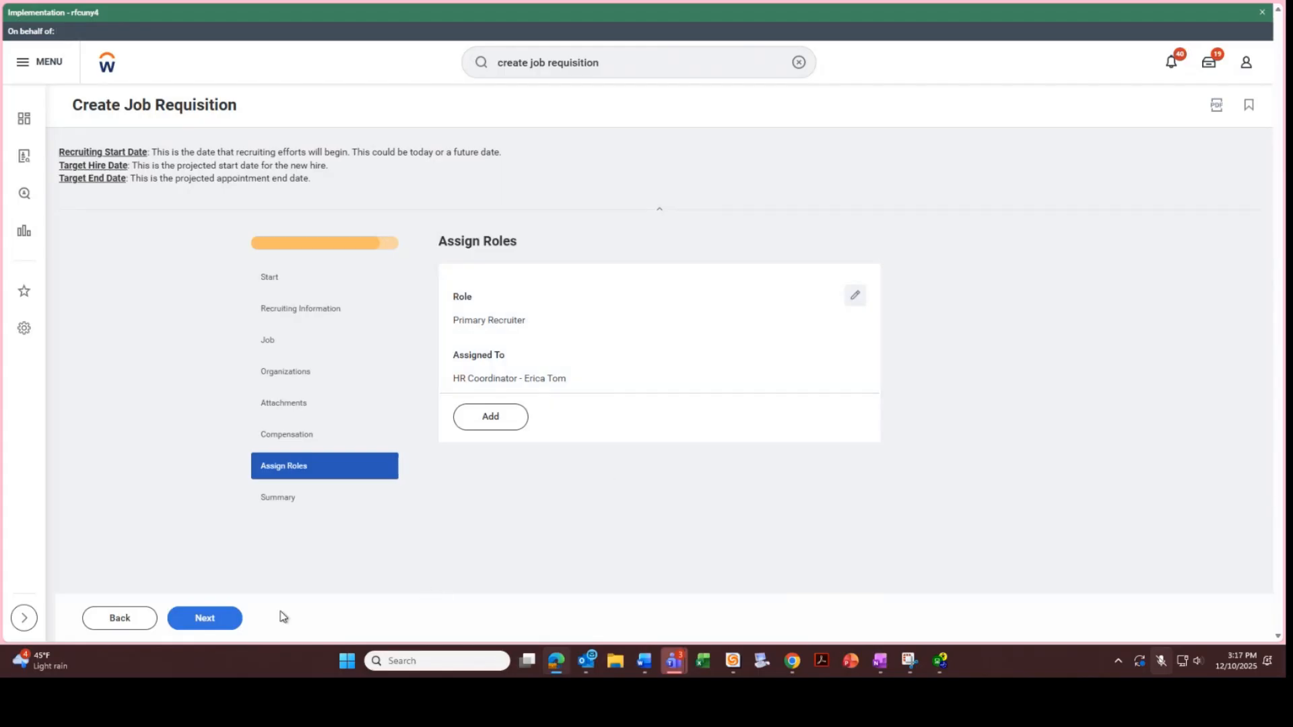
click(203, 617)
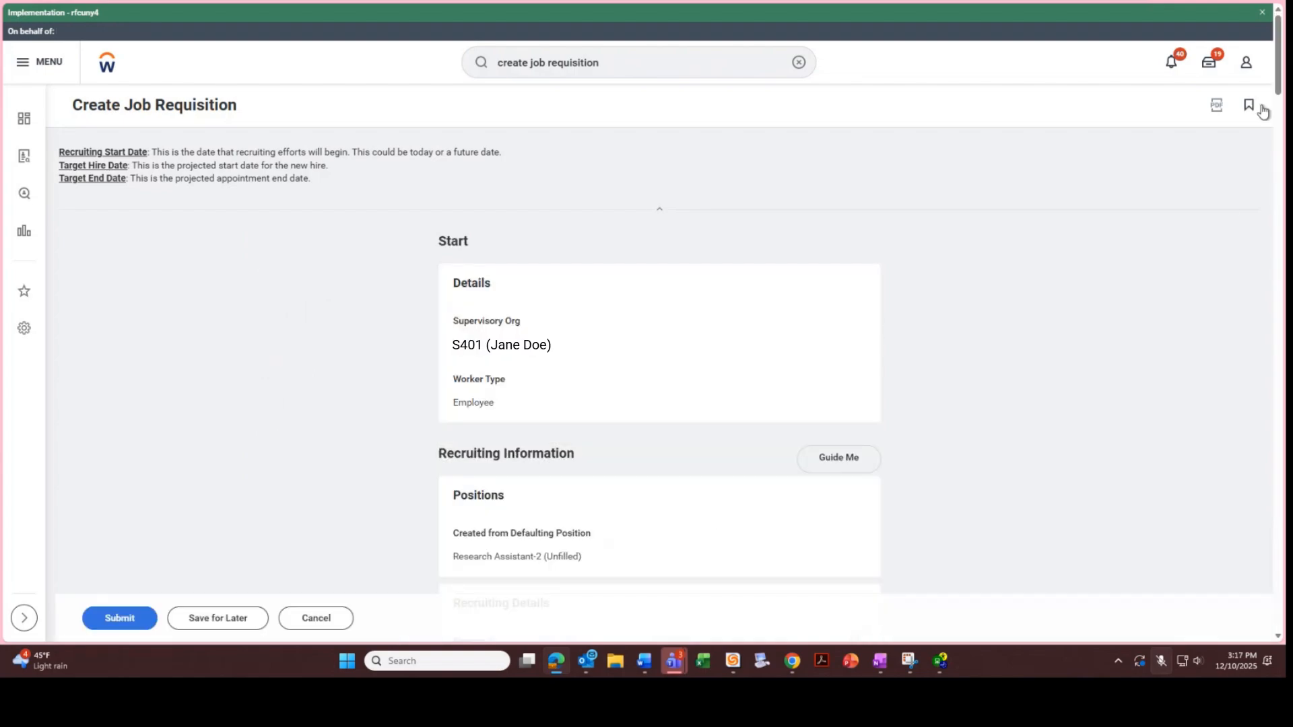
Review the Summary page and submit the Research Assistant requisition
drag(1275, 88, 709, 615)
click(136, 615)
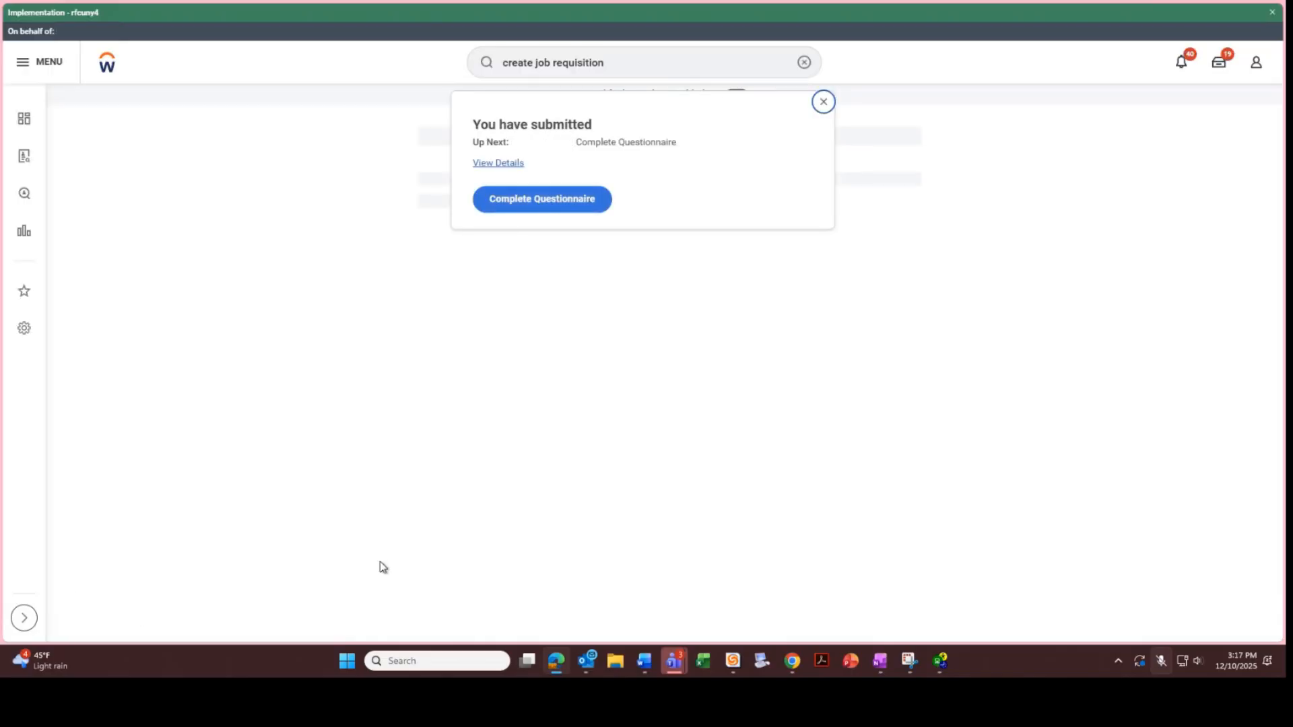
Start the requisition questionnaire and answer the access question with None of the above apply
click(577, 205)
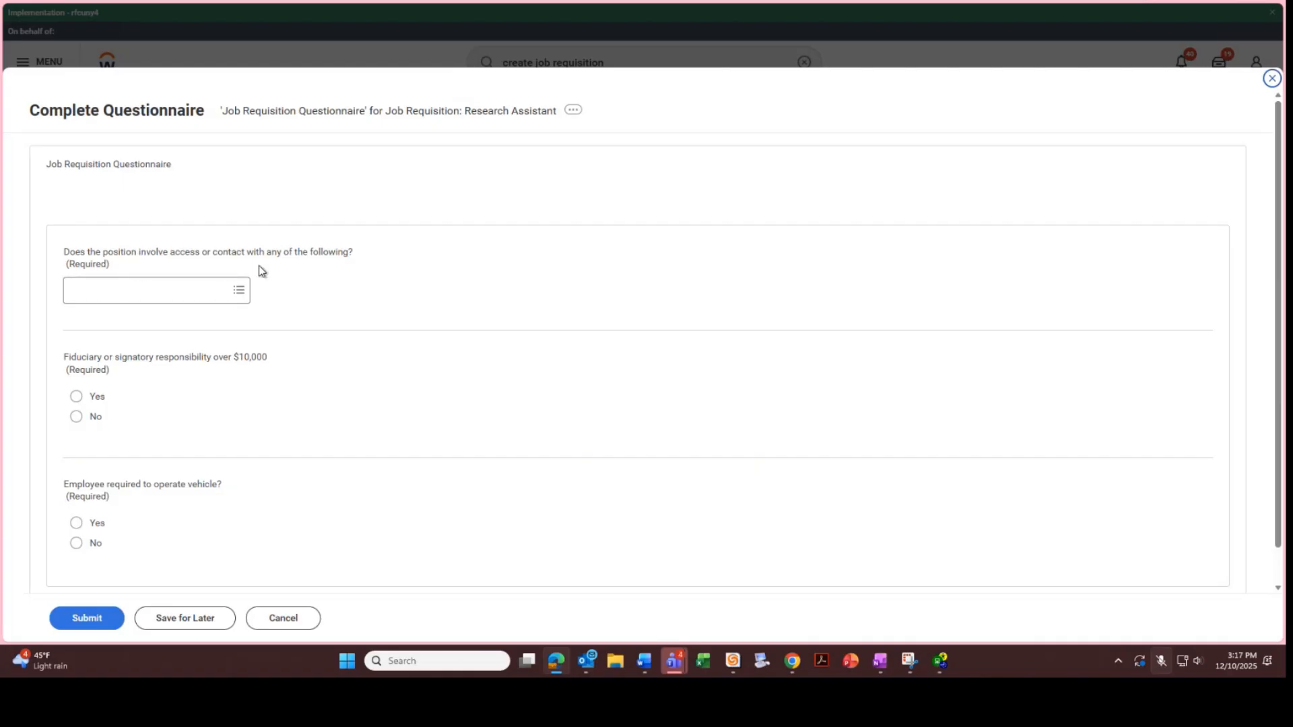
click(239, 291)
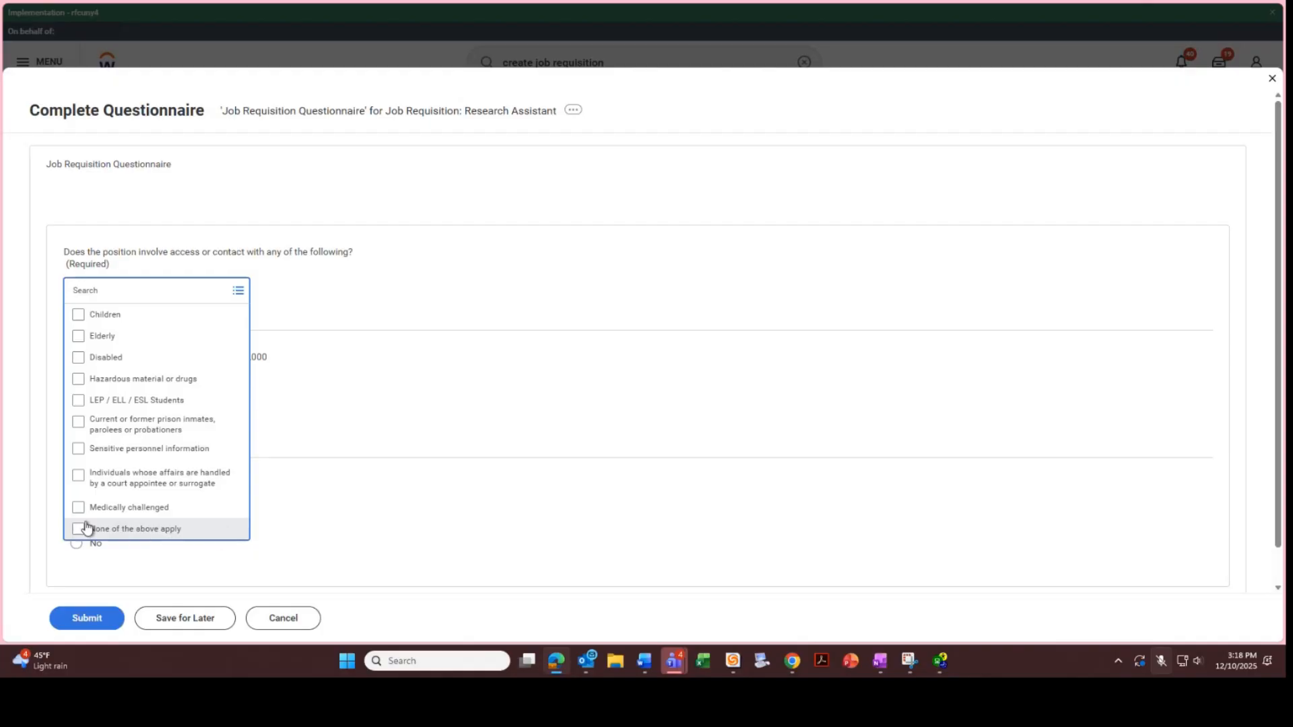
click(79, 530)
click(361, 307)
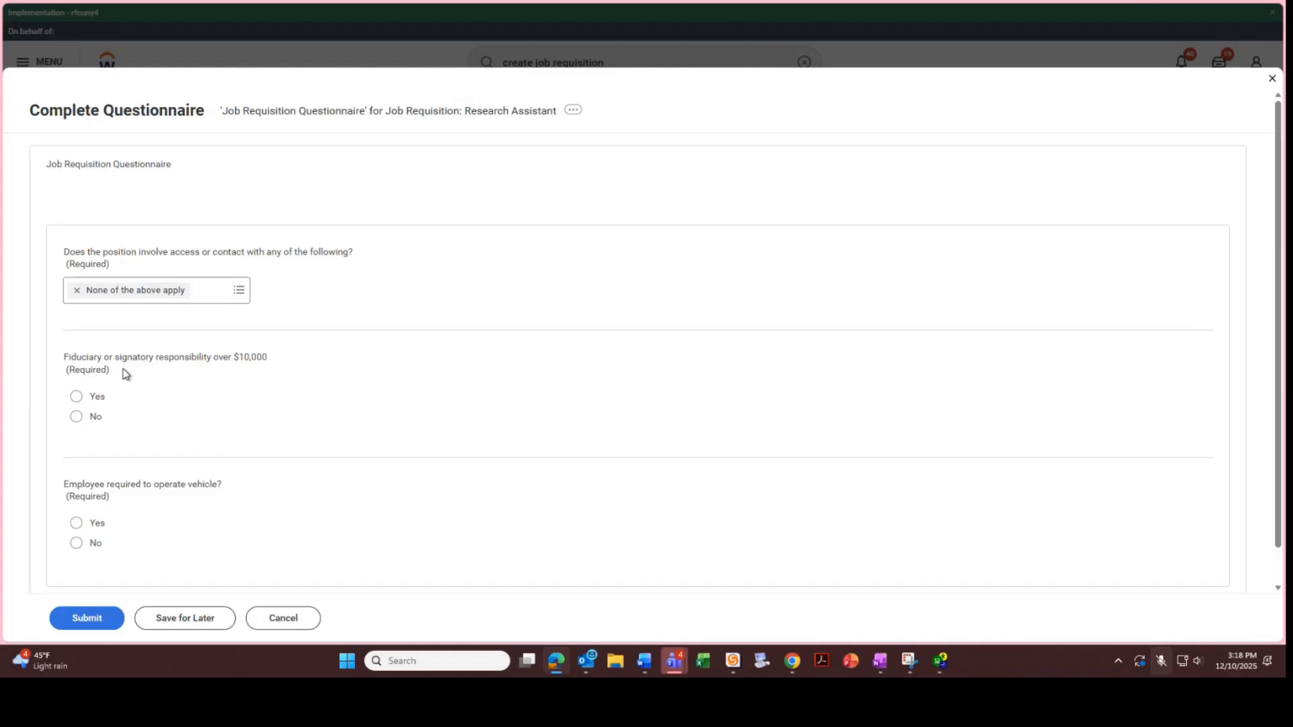
Answer No to fiduciary responsibility and to operating a vehicle, then submit the questionnaire
click(74, 419)
click(78, 545)
click(94, 619)
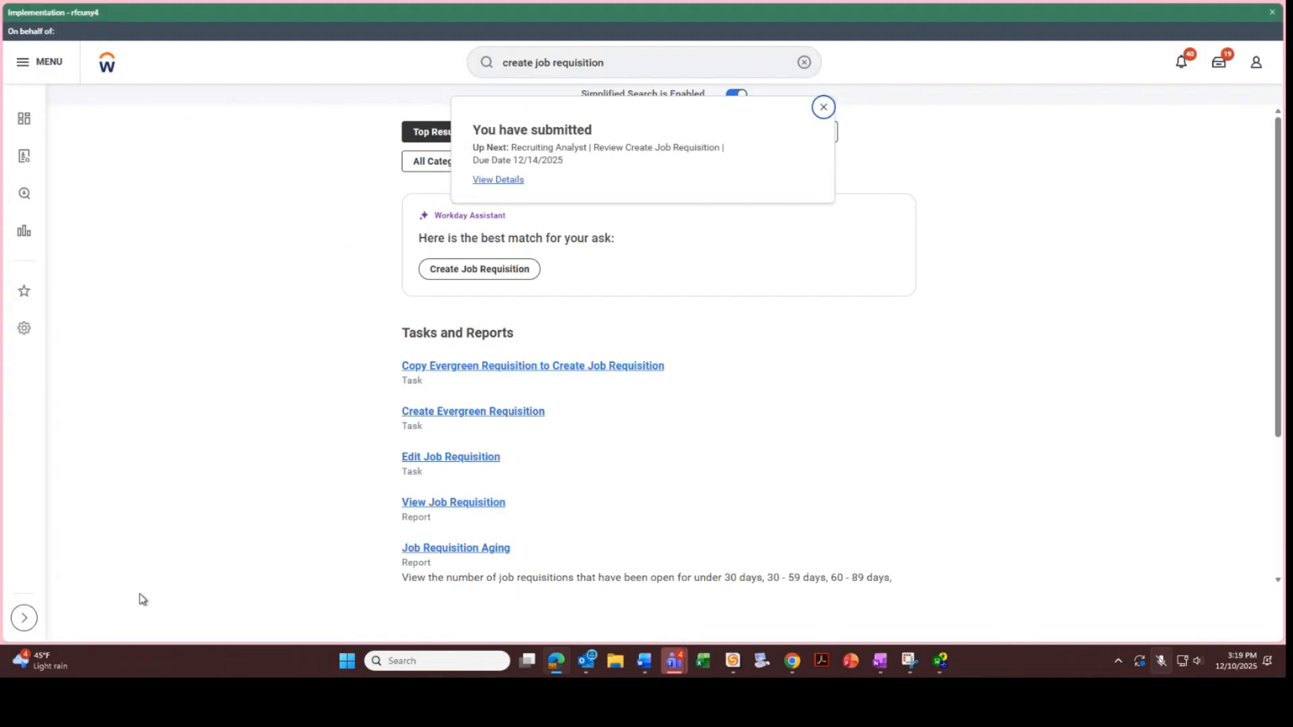
View the submission's Process history, showing Complete Questionnaire completed and the requisition In Progress
click(510, 188)
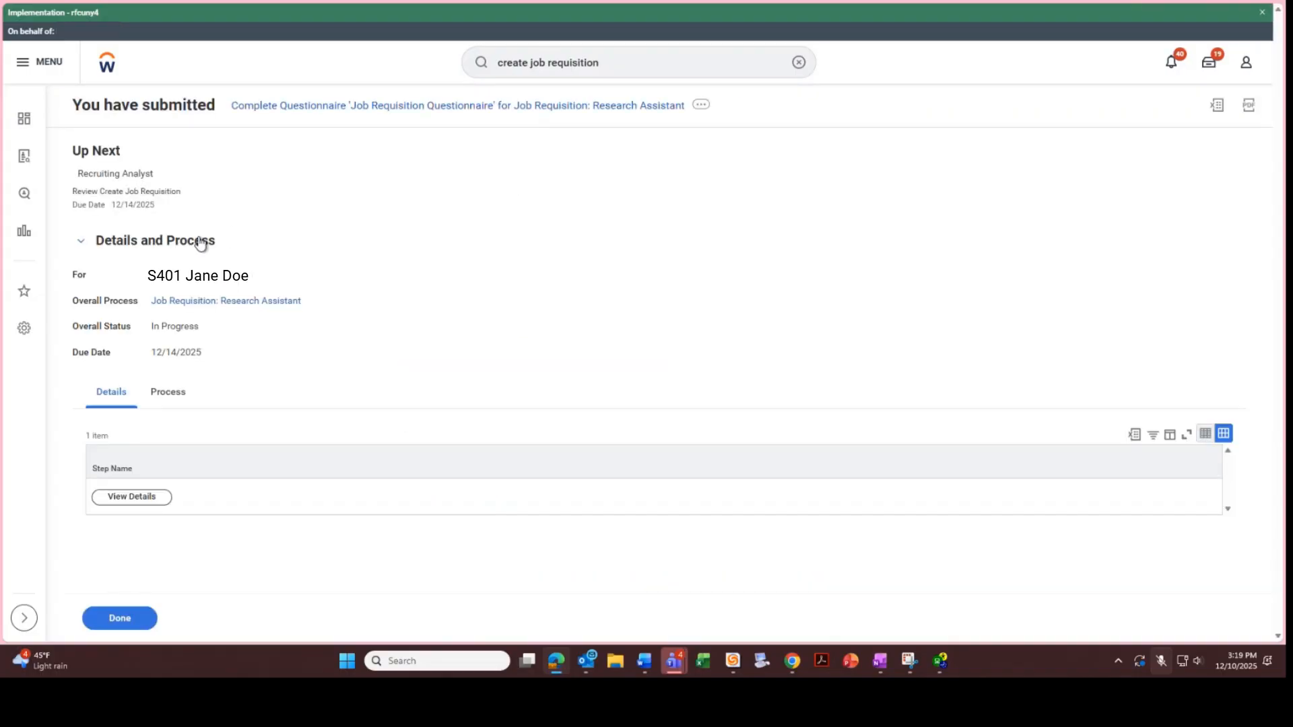
click(180, 392)
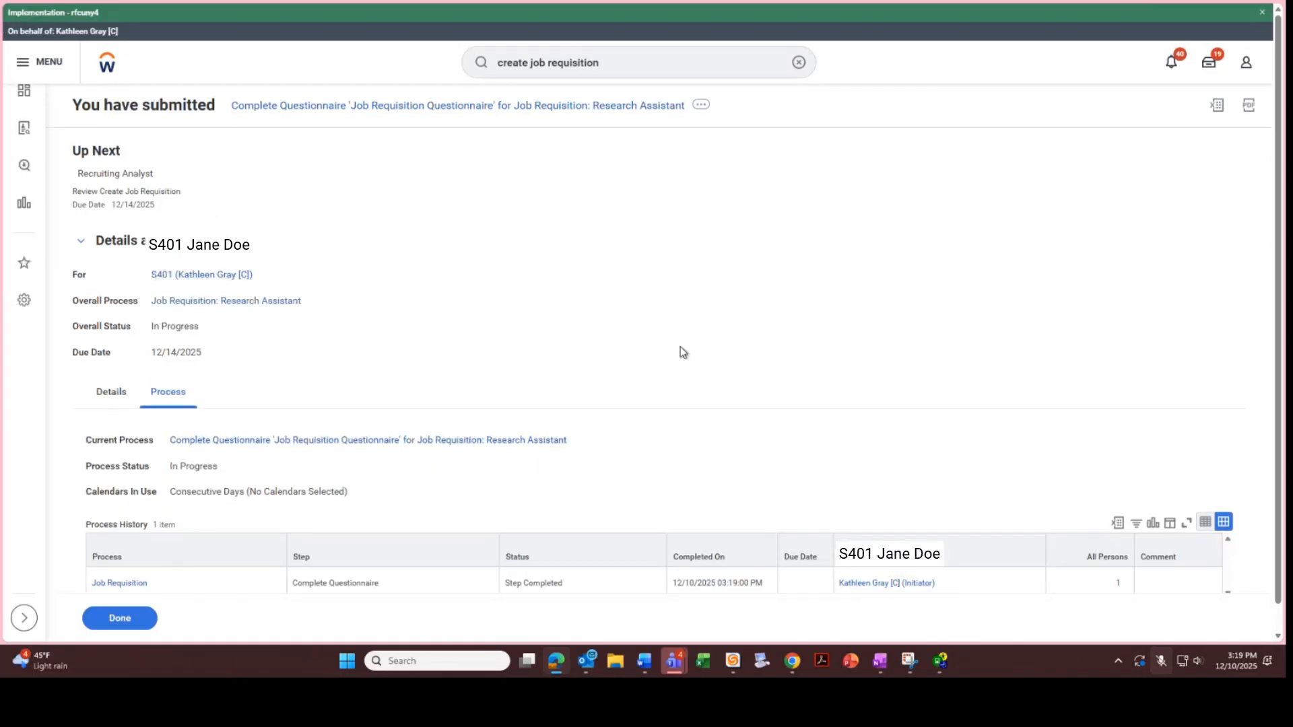
drag(1275, 291, 1274, 311)
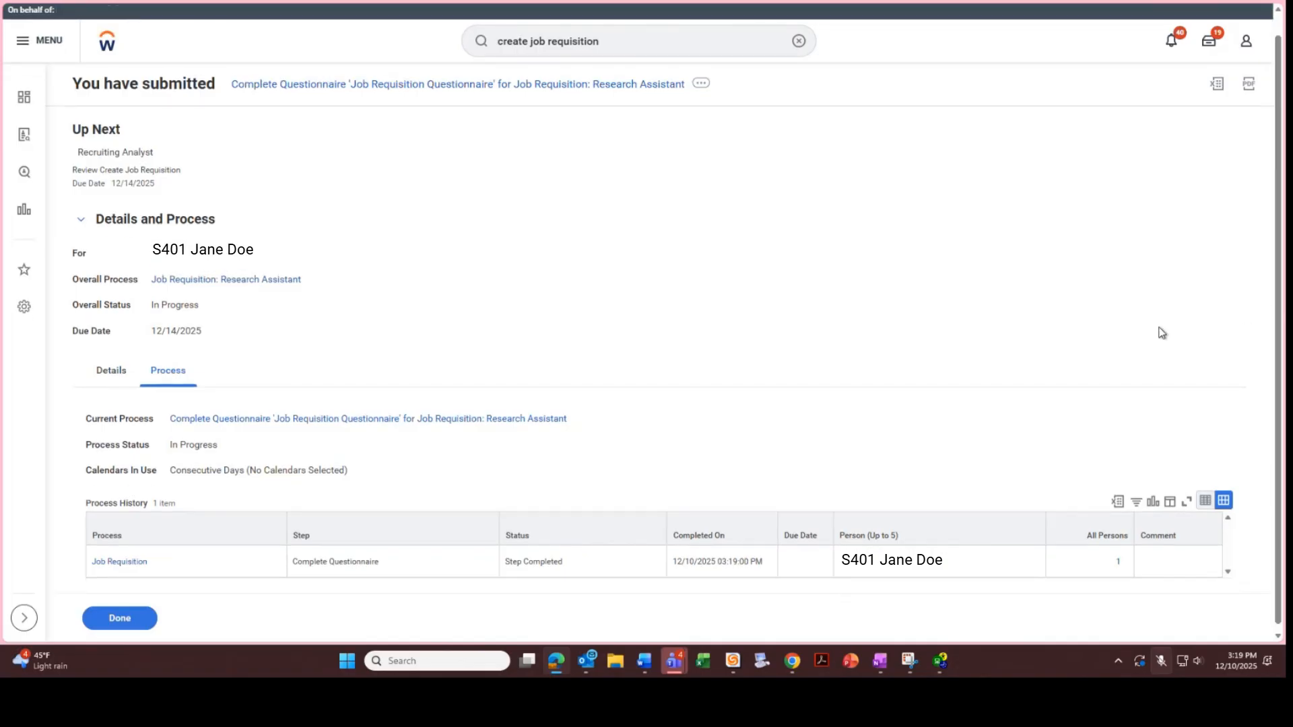